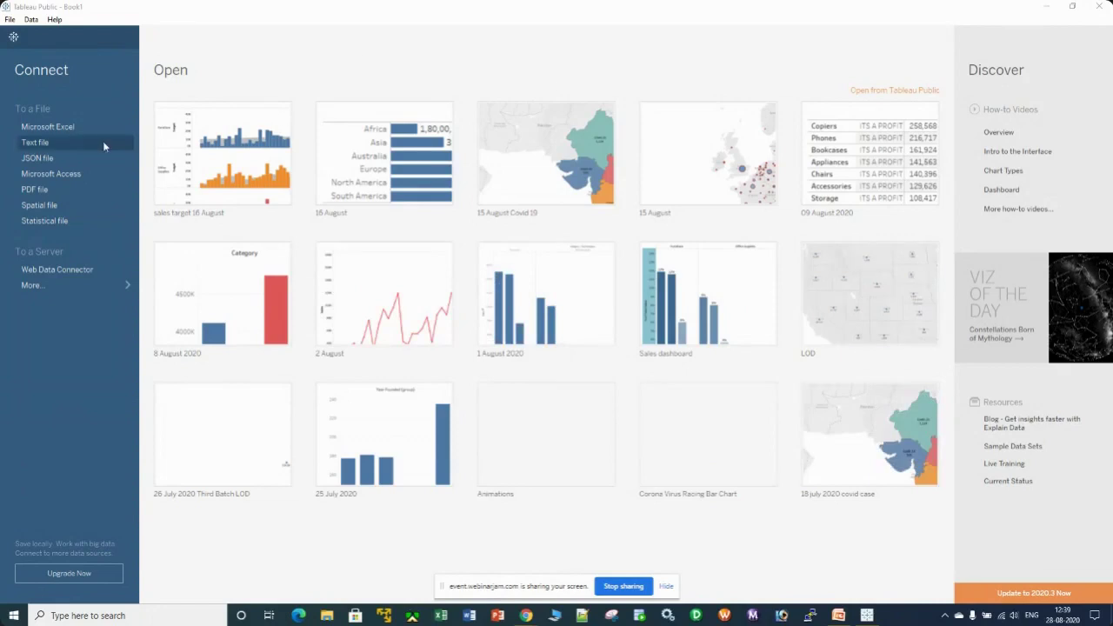
Switch to the browser, close the SkillUpRight Tableau webinar recordings page, and minimize both the browser and Tableau Public.
{"action": "left_click", "coordinate": [52, 126]}
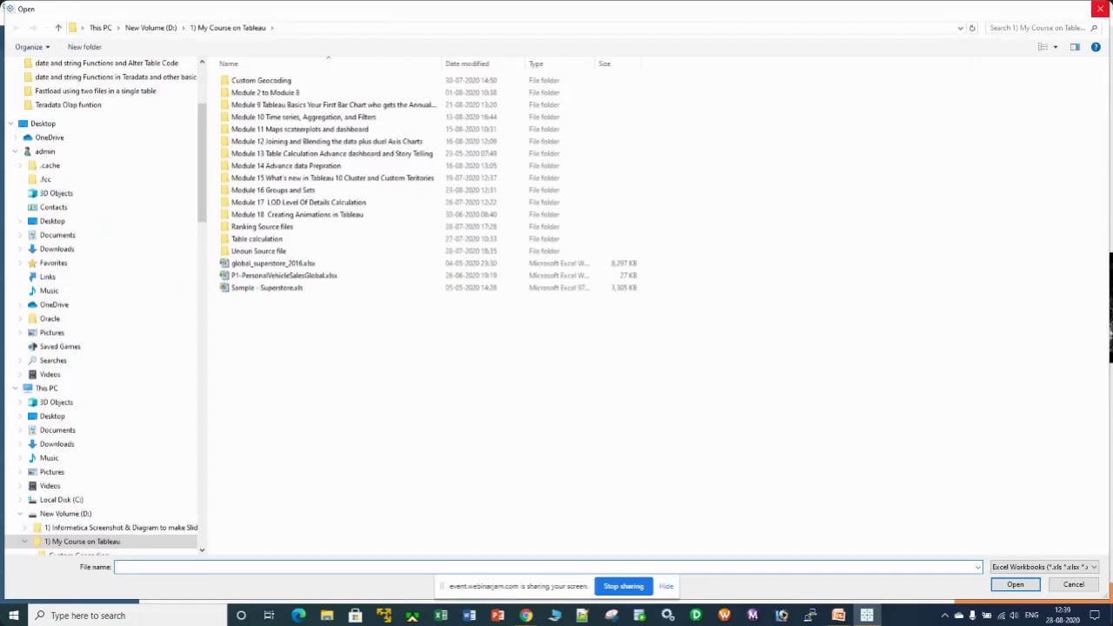
{"action": "left_click", "coordinate": [1100, 9]}
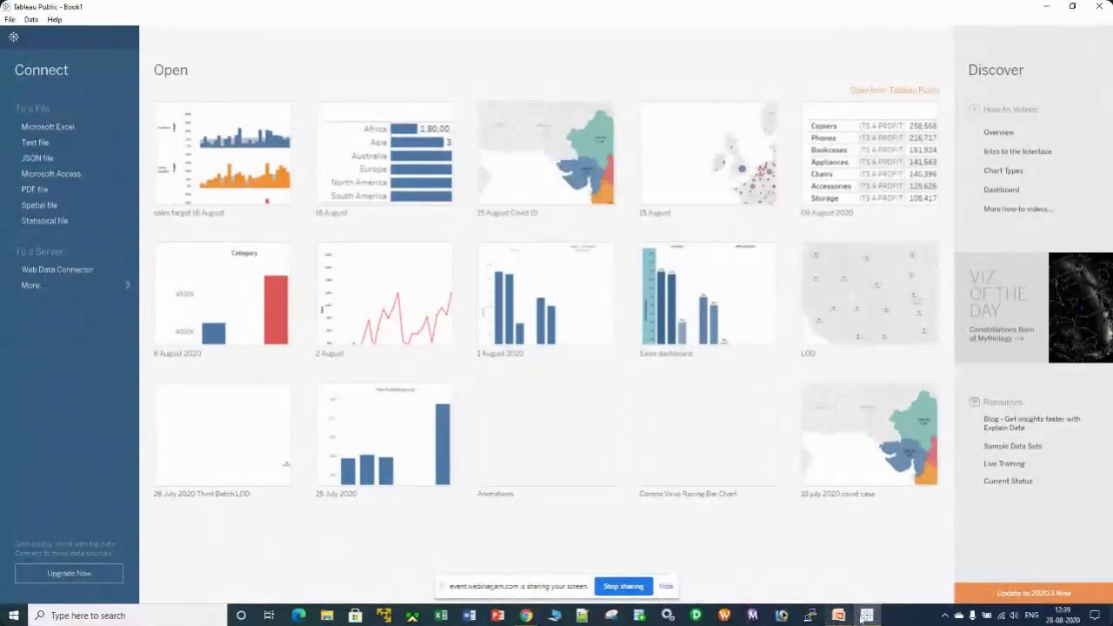
{"action": "mouse_move", "coordinate": [526, 616]}
{"action": "left_click", "coordinate": [481, 578]}
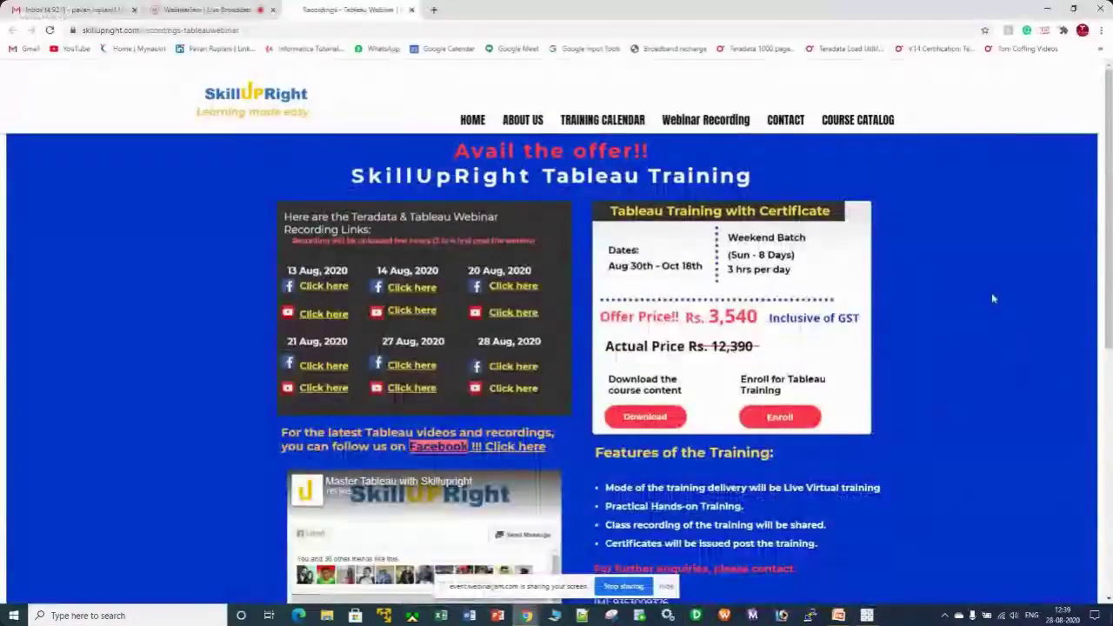
{"action": "left_click", "coordinate": [413, 10]}
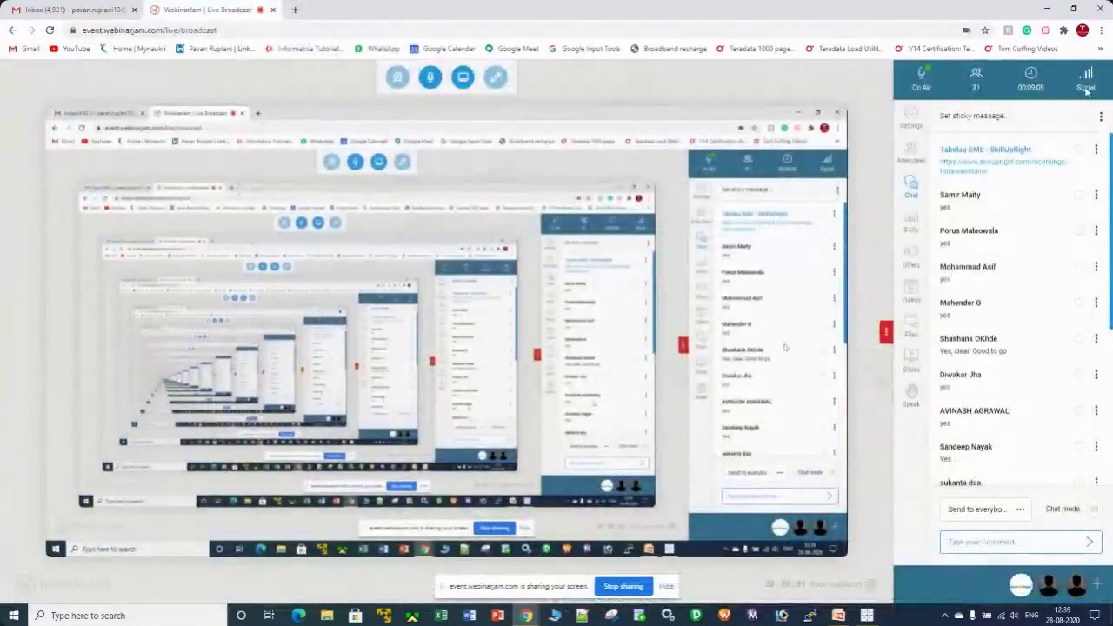
{"action": "left_click", "coordinate": [1049, 10]}
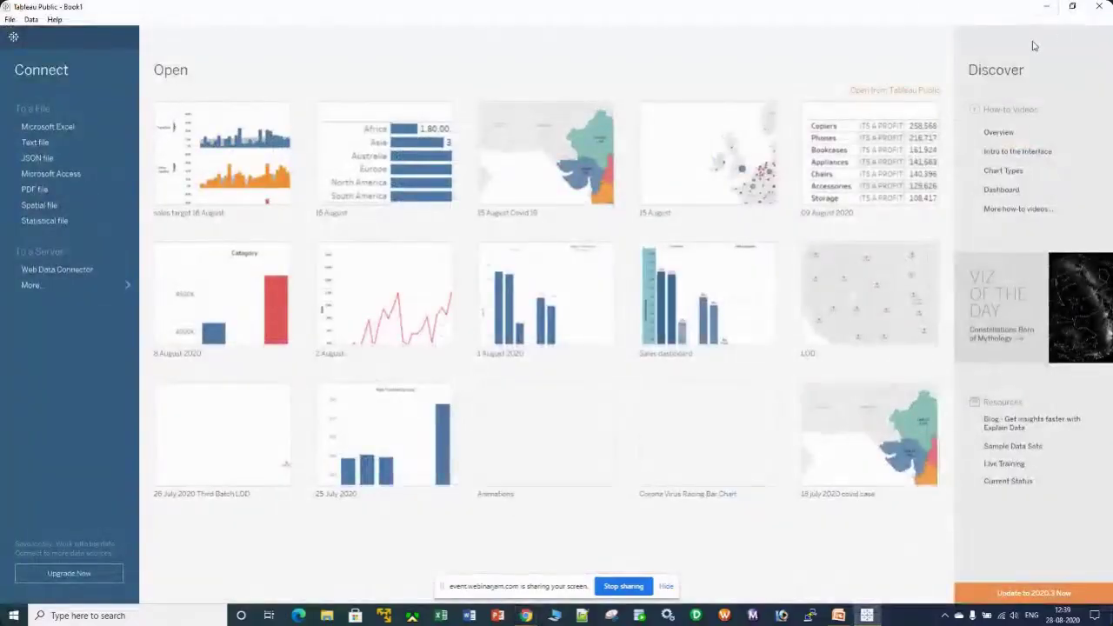
{"action": "left_click", "coordinate": [1046, 7]}
Browse in File Explorer to drive D's "1) My Course on Tableau" folder and open the Module 11 maps and dashboard folder.
{"action": "left_click", "coordinate": [326, 616]}
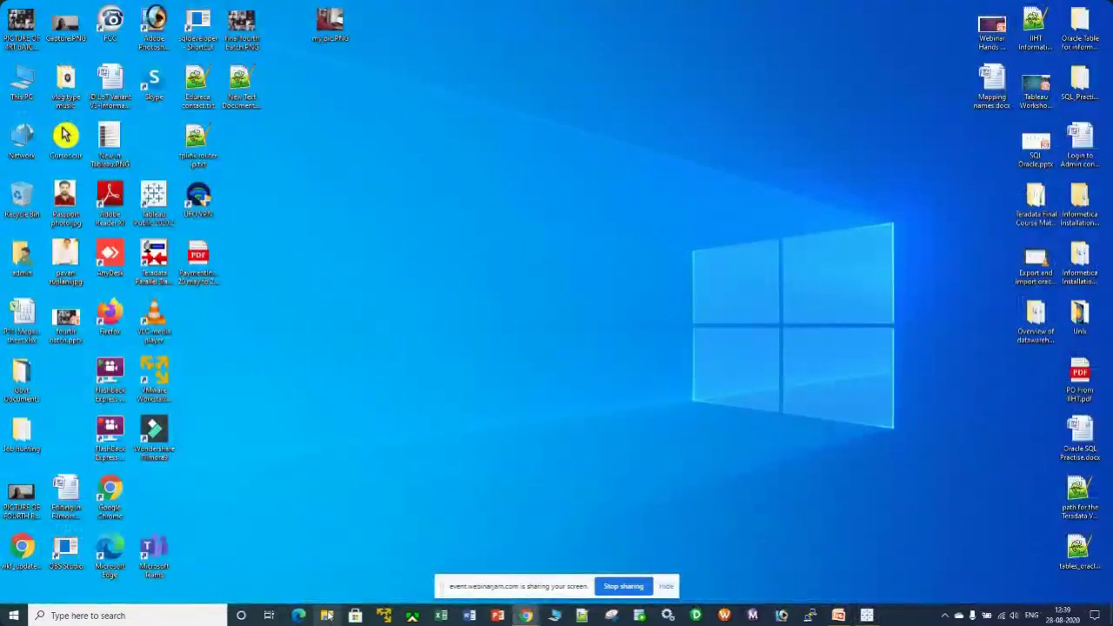
{"action": "left_click", "coordinate": [963, 115]}
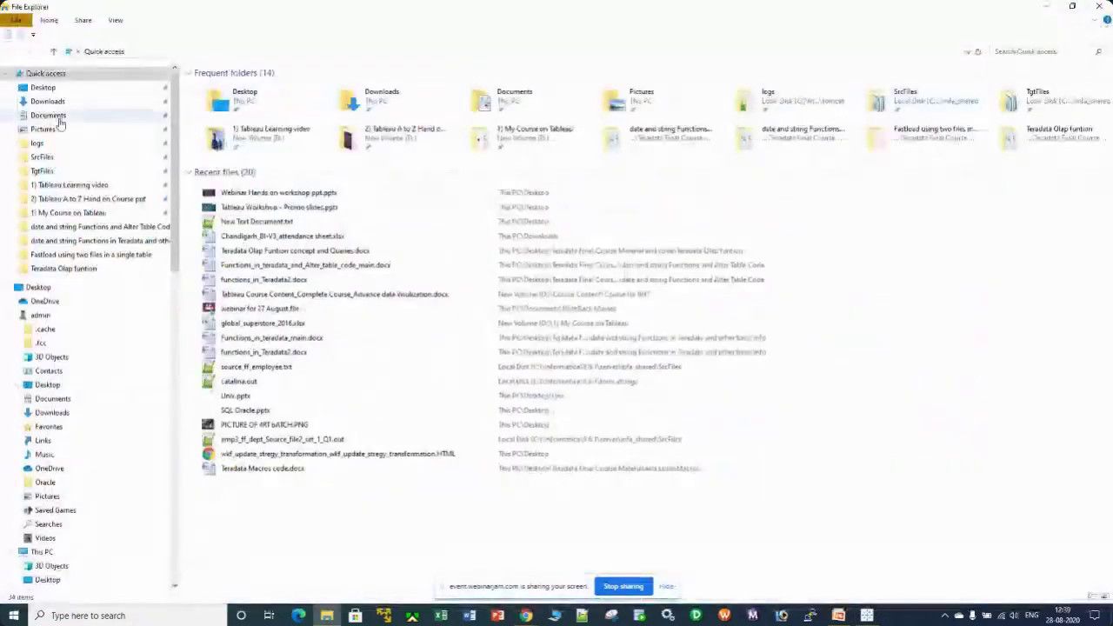
{"action": "left_click", "coordinate": [70, 184]}
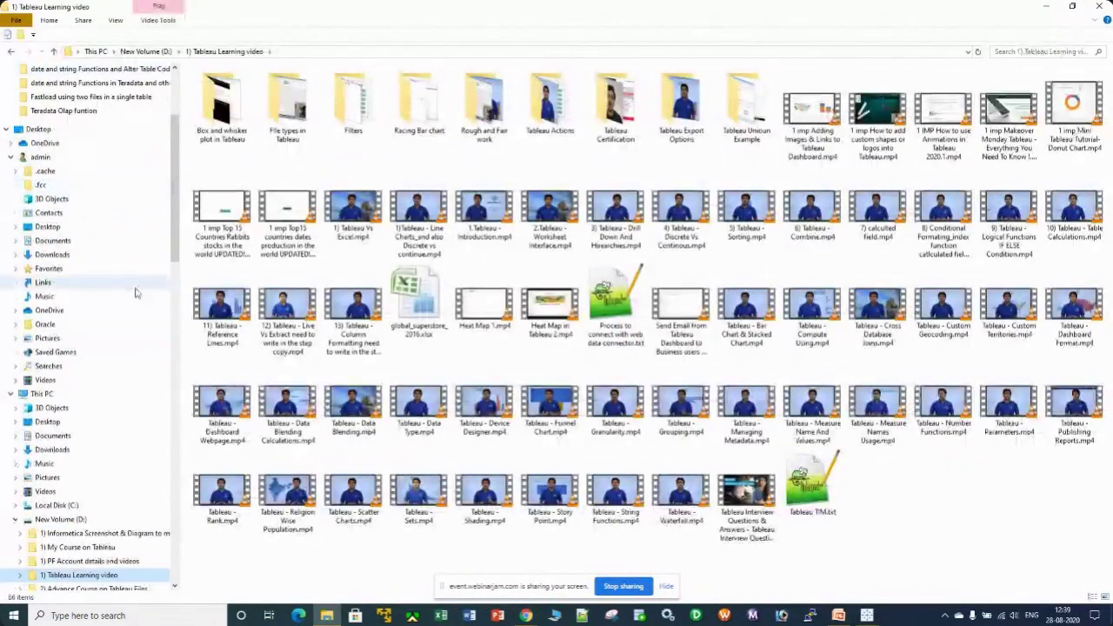
{"action": "scroll", "coordinate": [135, 293], "scroll_direction": "up", "scroll_amount": 4}
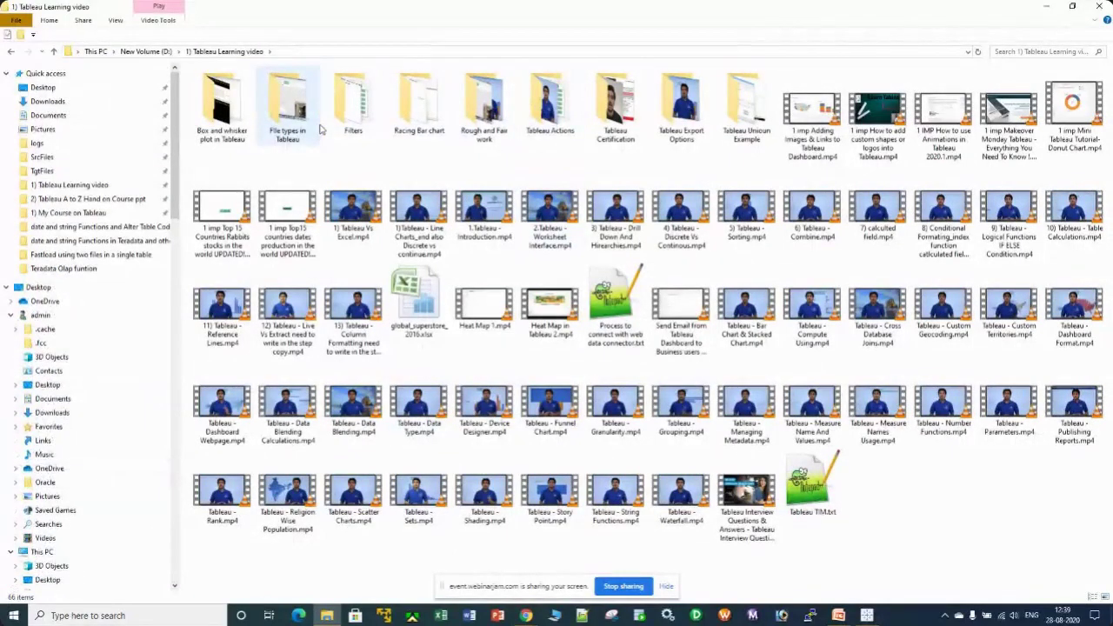
{"action": "left_click", "coordinate": [146, 51]}
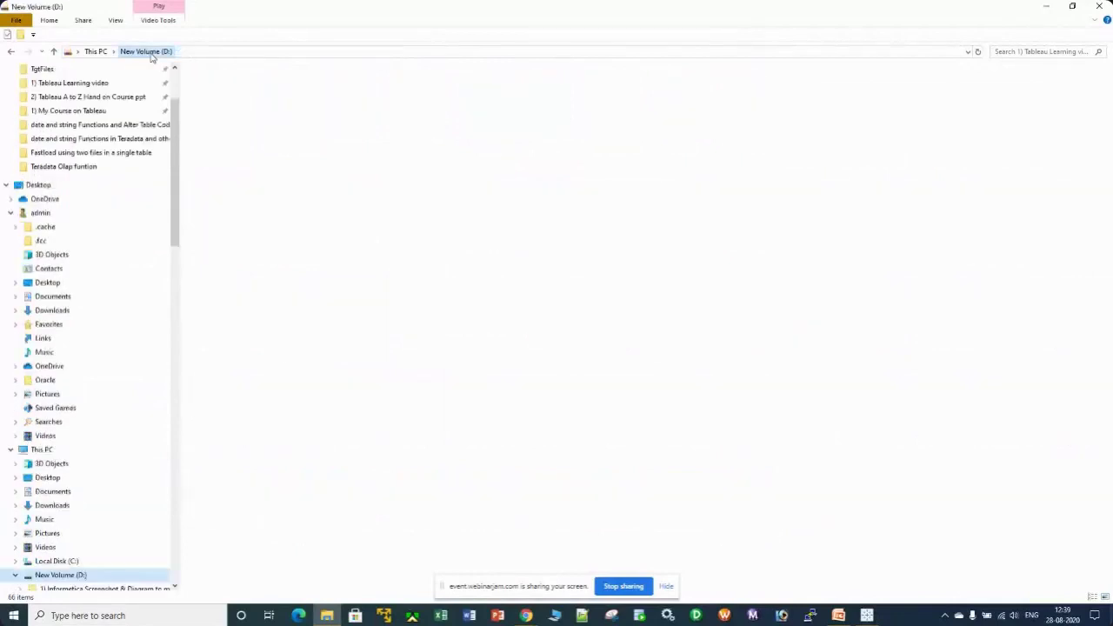
{"action": "double_click", "coordinate": [294, 101]}
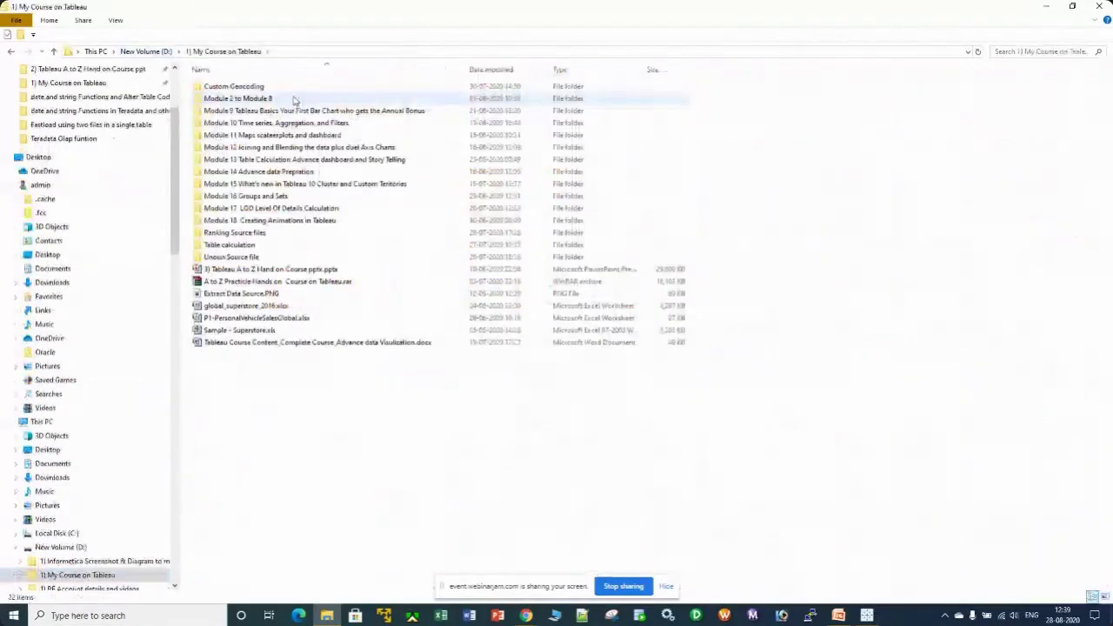
{"action": "double_click", "coordinate": [261, 136]}
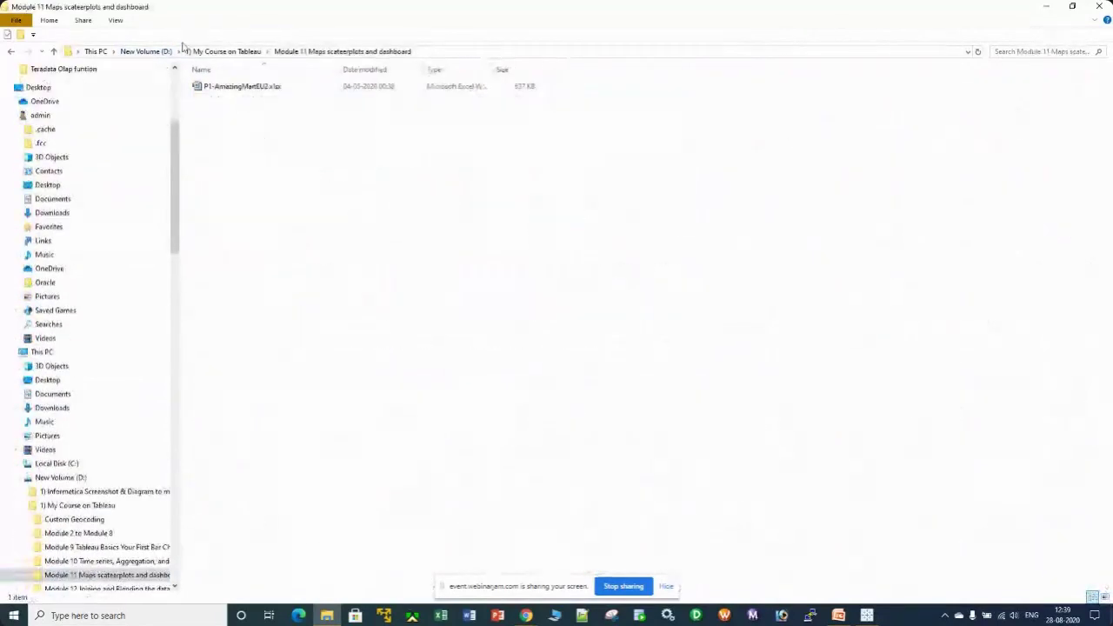
Open the P1-AmazingMartEU2.xlsx workbook from the Module 11 folder in Excel.
{"action": "left_click", "coordinate": [224, 51]}
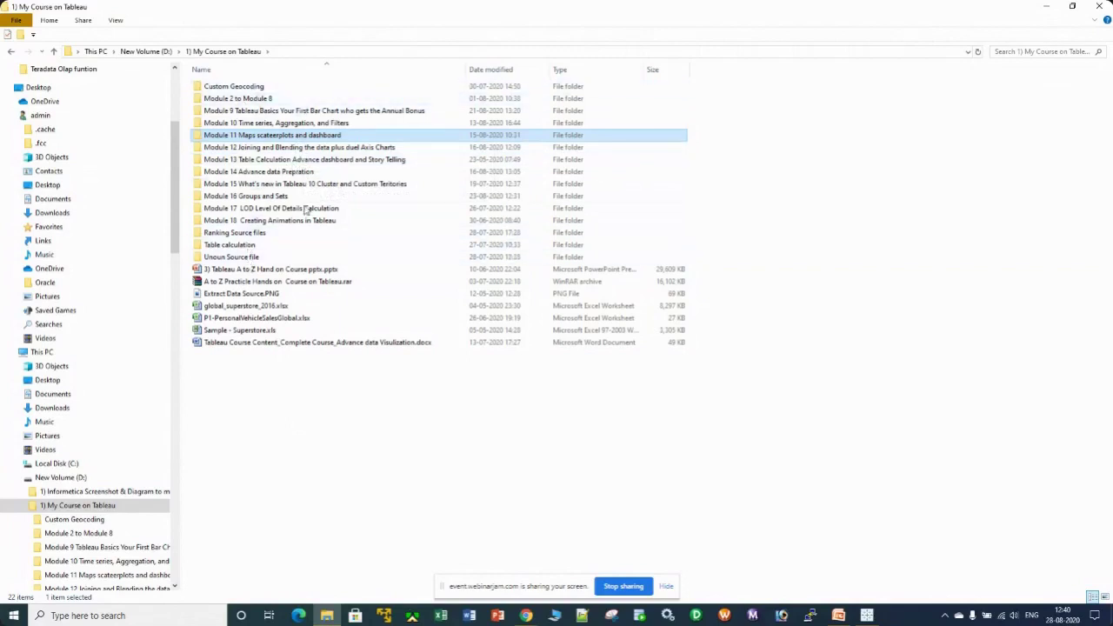
{"action": "double_click", "coordinate": [277, 136]}
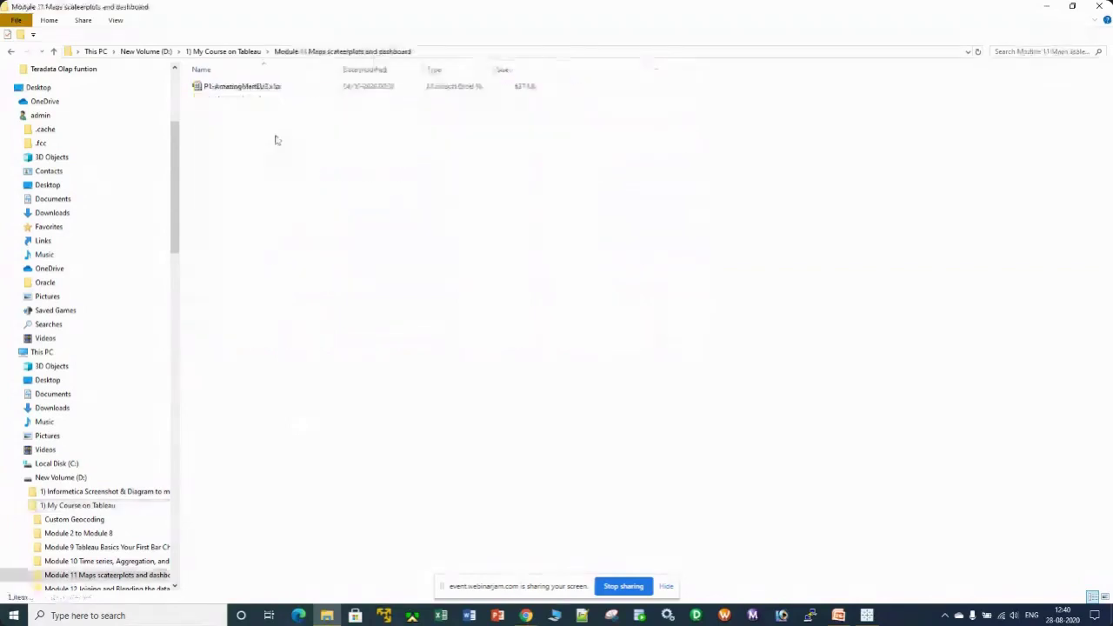
{"action": "left_click", "coordinate": [244, 87]}
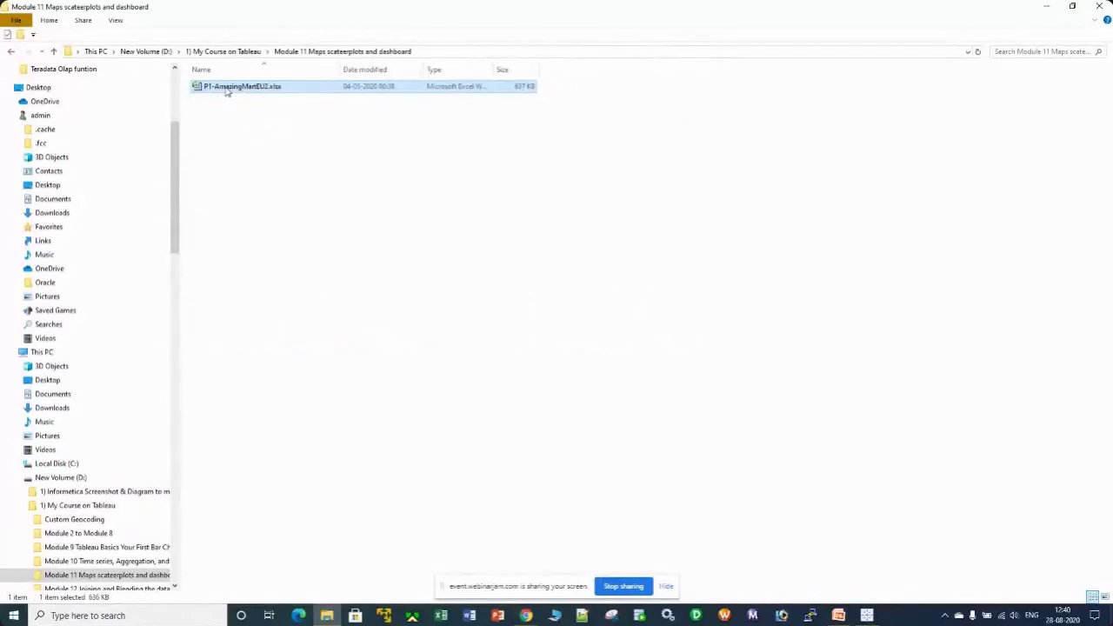
{"action": "double_click", "coordinate": [226, 91]}
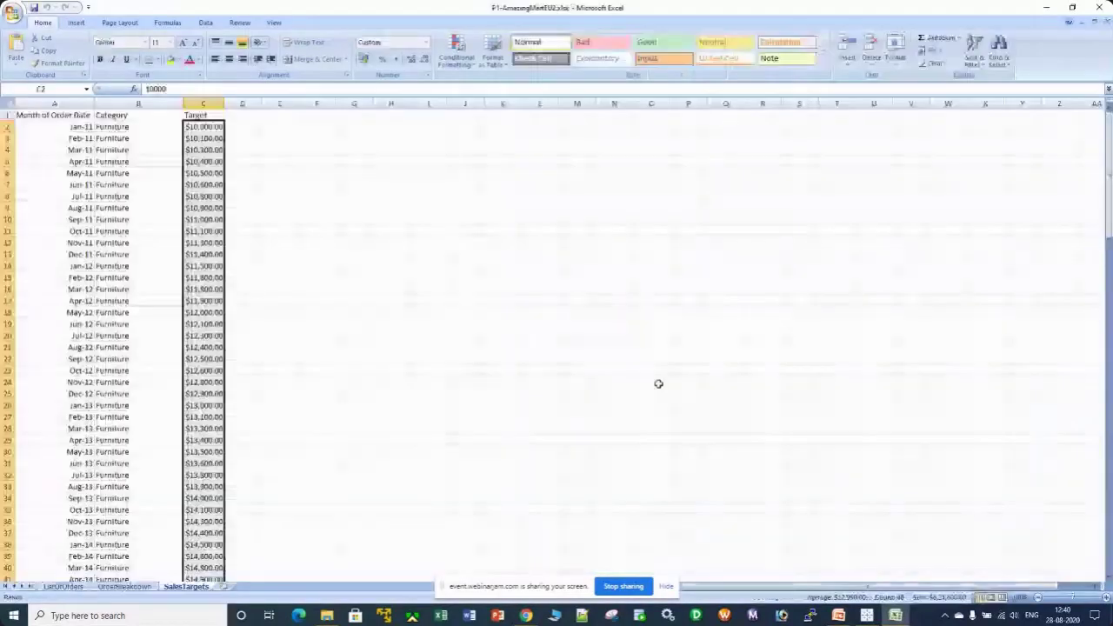
Show the ListOfOrders sheet enlarged to 180%.
{"action": "left_click", "coordinate": [62, 586]}
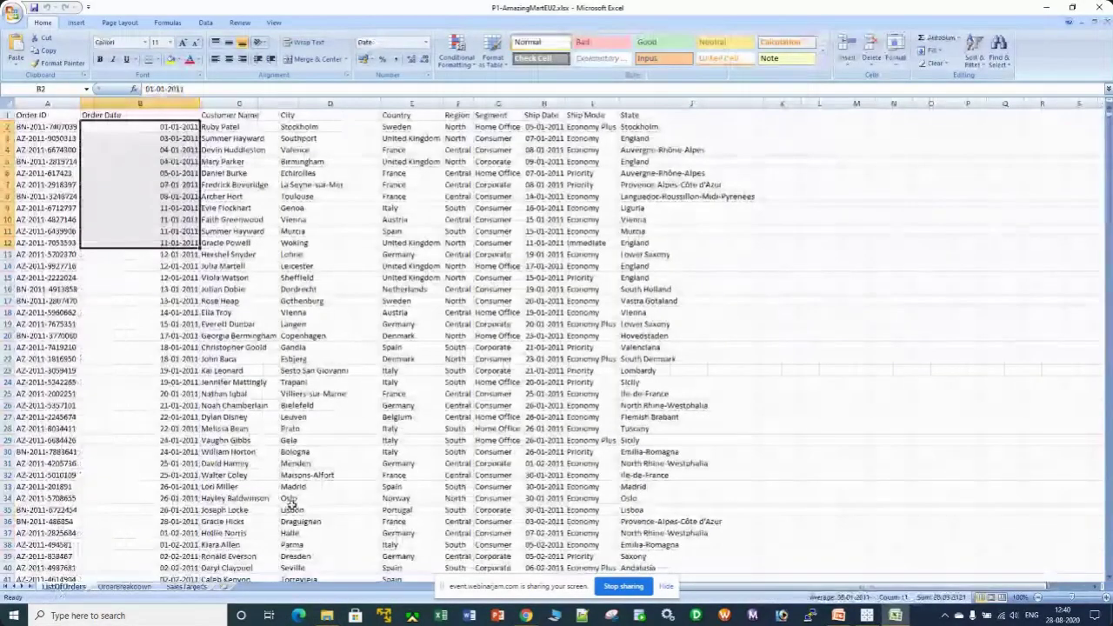
{"action": "left_click", "coordinate": [1106, 598]}
{"action": "left_click", "coordinate": [1105, 598]}
{"action": "left_click", "coordinate": [1105, 598]}
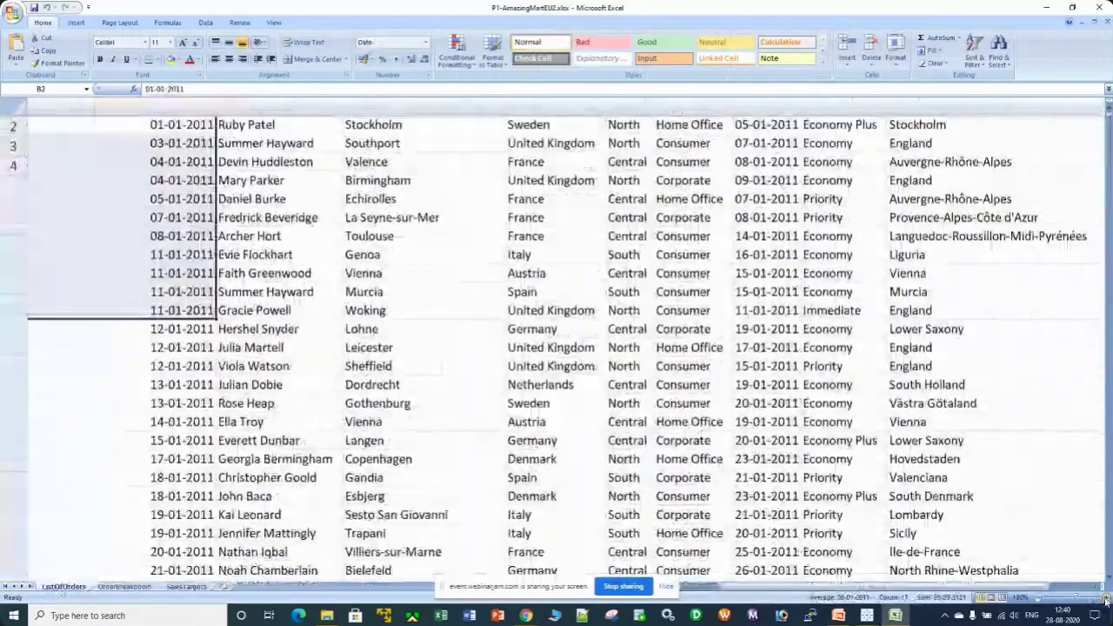
{"action": "left_click", "coordinate": [1105, 598]}
{"action": "left_click", "coordinate": [1105, 599]}
{"action": "left_click", "coordinate": [1105, 598]}
{"action": "left_click", "coordinate": [1105, 598]}
{"action": "left_click", "coordinate": [1105, 598]}
Examine the Order Date, Customer Name, City, Country, Region and Segment columns of the ListOfOrders sheet.
{"action": "left_click", "coordinate": [156, 130]}
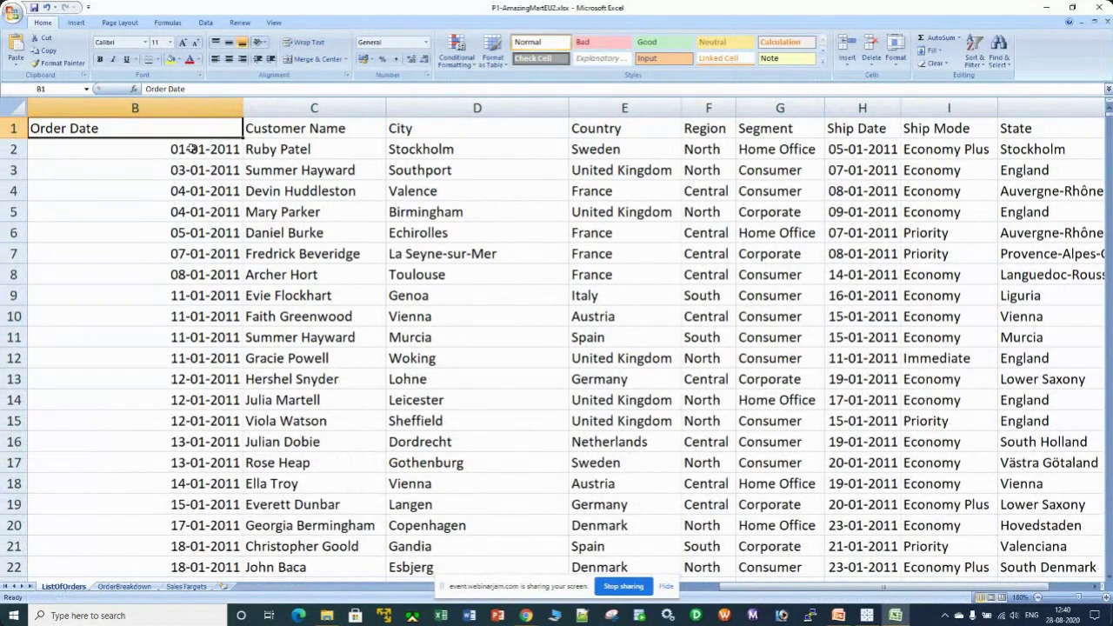
{"action": "left_click_drag", "start_coordinate": [192, 149], "coordinate": [192, 358]}
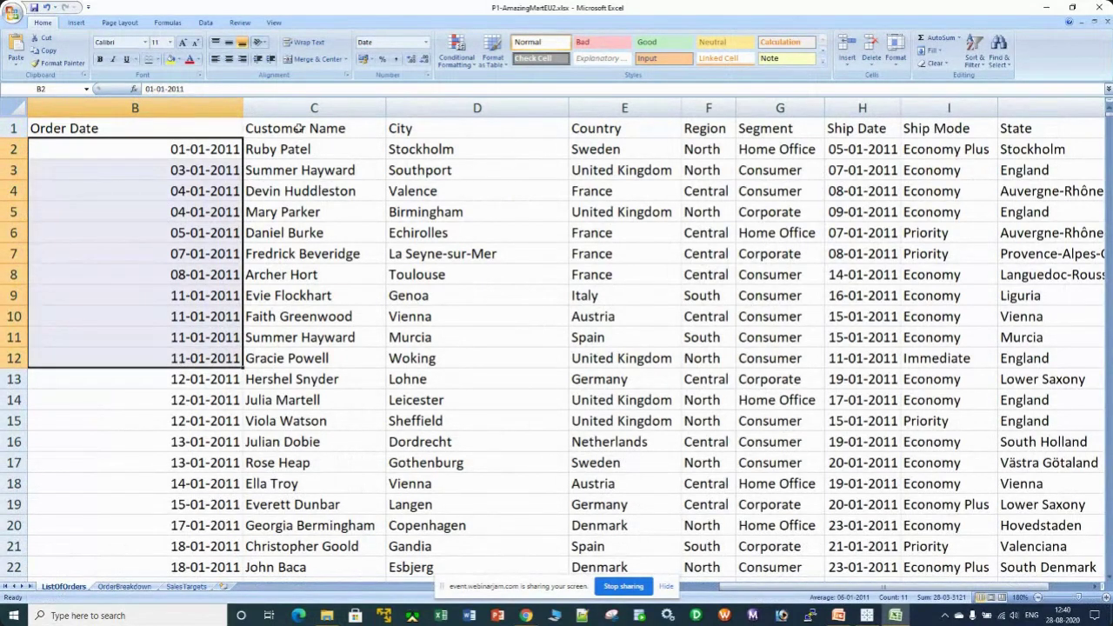
{"action": "left_click_drag", "start_coordinate": [300, 128], "coordinate": [292, 277]}
{"action": "left_click_drag", "start_coordinate": [440, 133], "coordinate": [440, 255]}
{"action": "left_click_drag", "start_coordinate": [609, 129], "coordinate": [609, 249]}
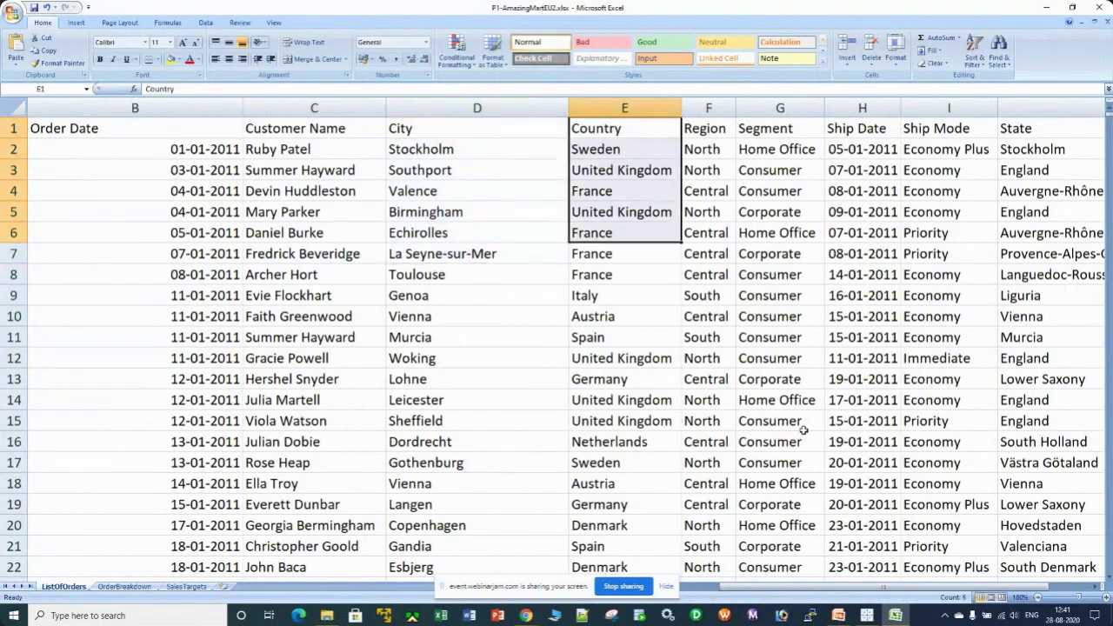
{"action": "left_click_drag", "start_coordinate": [706, 129], "coordinate": [706, 243]}
{"action": "left_click_drag", "start_coordinate": [762, 131], "coordinate": [764, 300]}
{"action": "left_click_drag", "start_coordinate": [841, 590], "coordinate": [600, 529]}
Move the screen-sharing bar aside, start a full-screen recording in FlashBack Express 5 Recorder, and minimize the recorder.
{"action": "left_click_drag", "start_coordinate": [526, 586], "coordinate": [990, 14]}
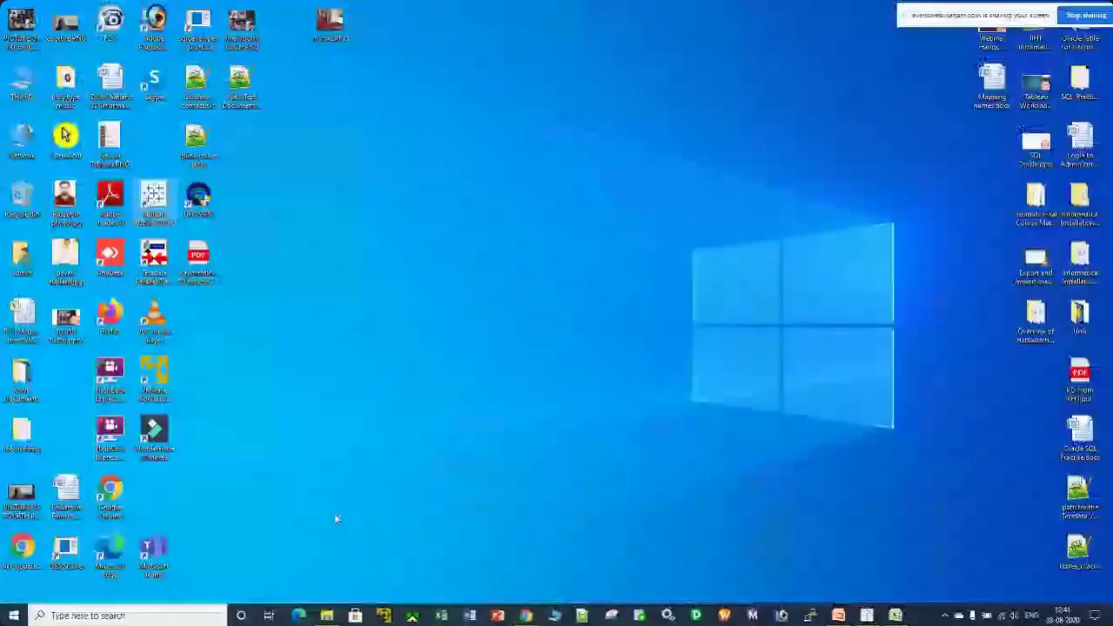
{"action": "left_click", "coordinate": [107, 433]}
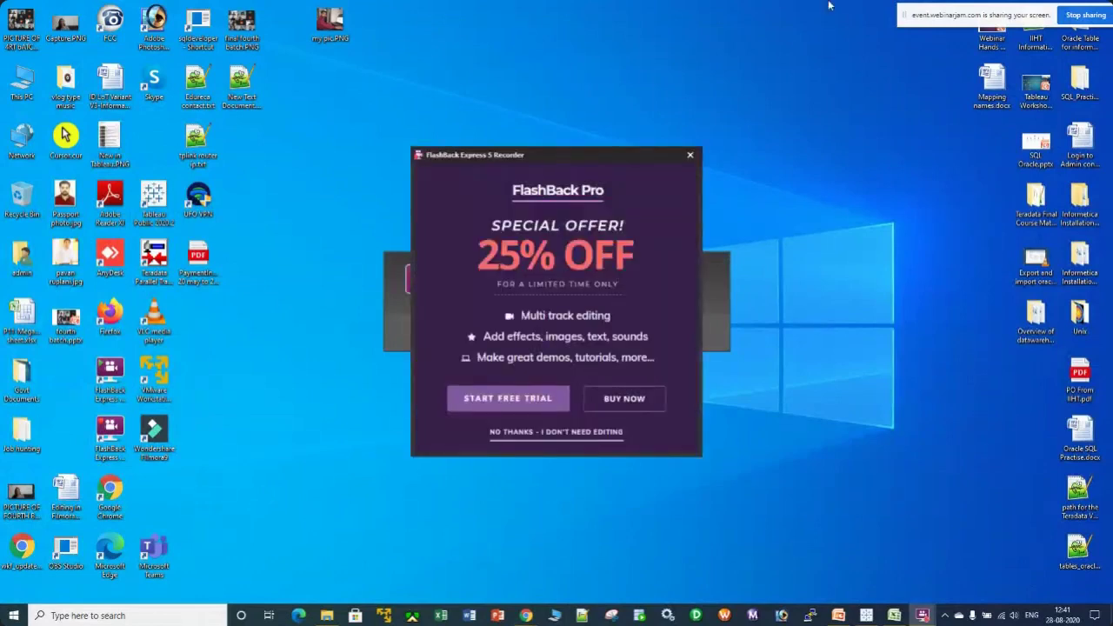
{"action": "left_click", "coordinate": [689, 155]}
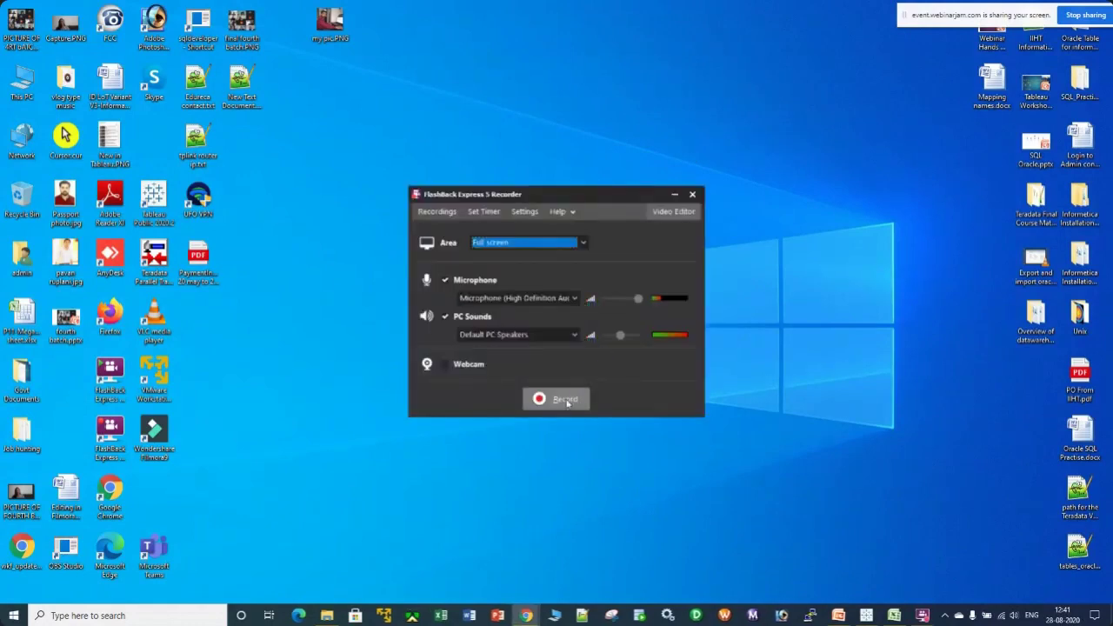
{"action": "left_click", "coordinate": [575, 400]}
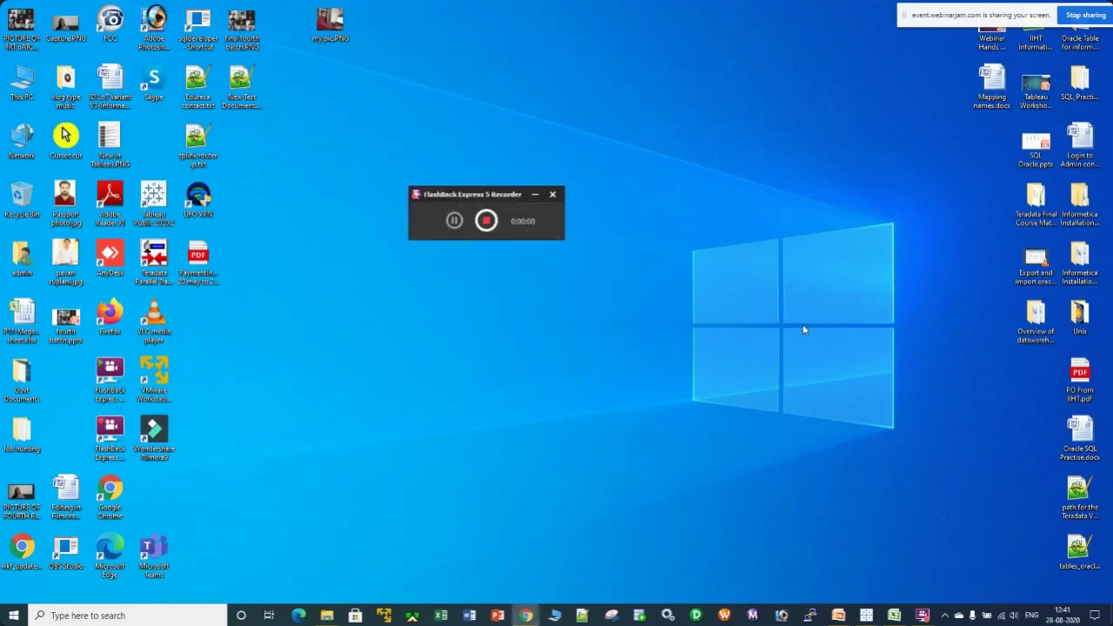
{"action": "left_click", "coordinate": [535, 193]}
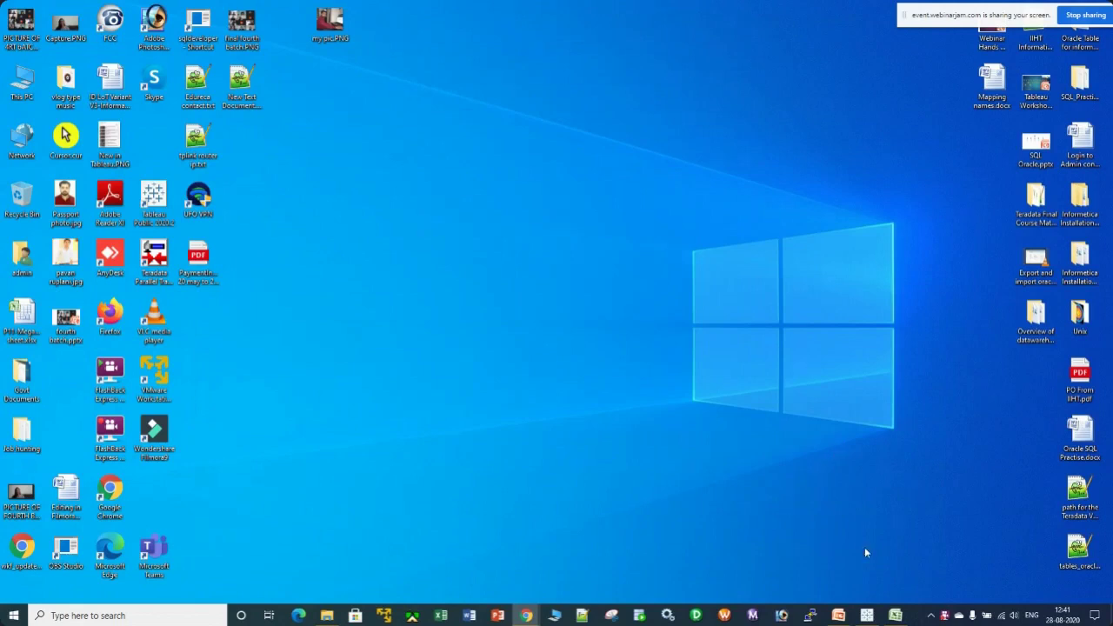
Return to the Excel workbook and review ListOfOrders column by column from Order ID through Region.
{"action": "left_click", "coordinate": [895, 614]}
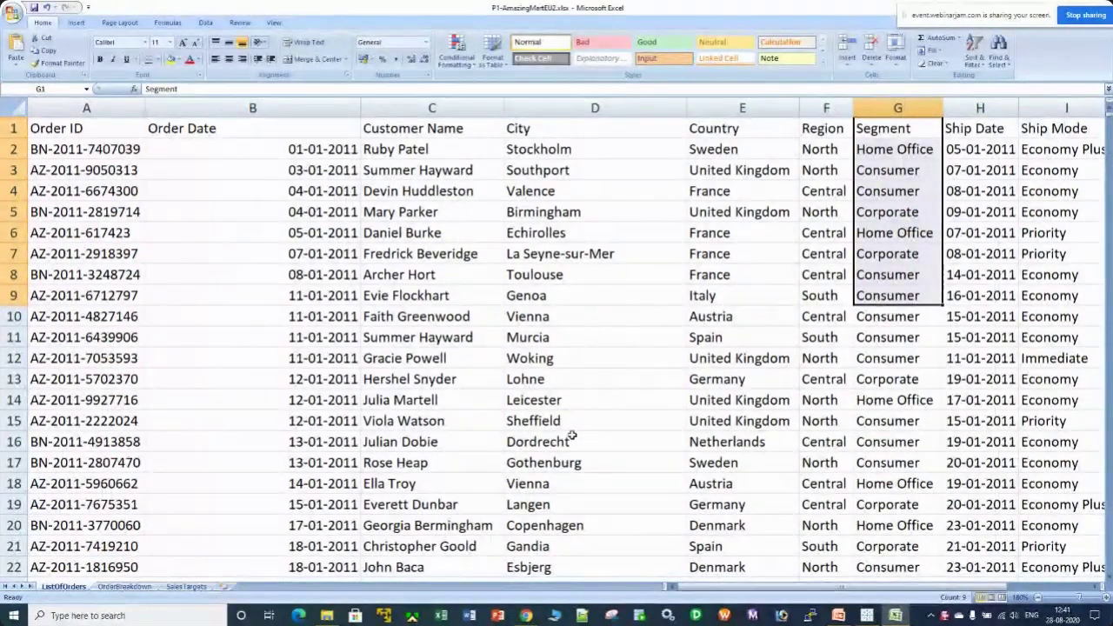
{"action": "left_click_drag", "start_coordinate": [118, 149], "coordinate": [95, 294]}
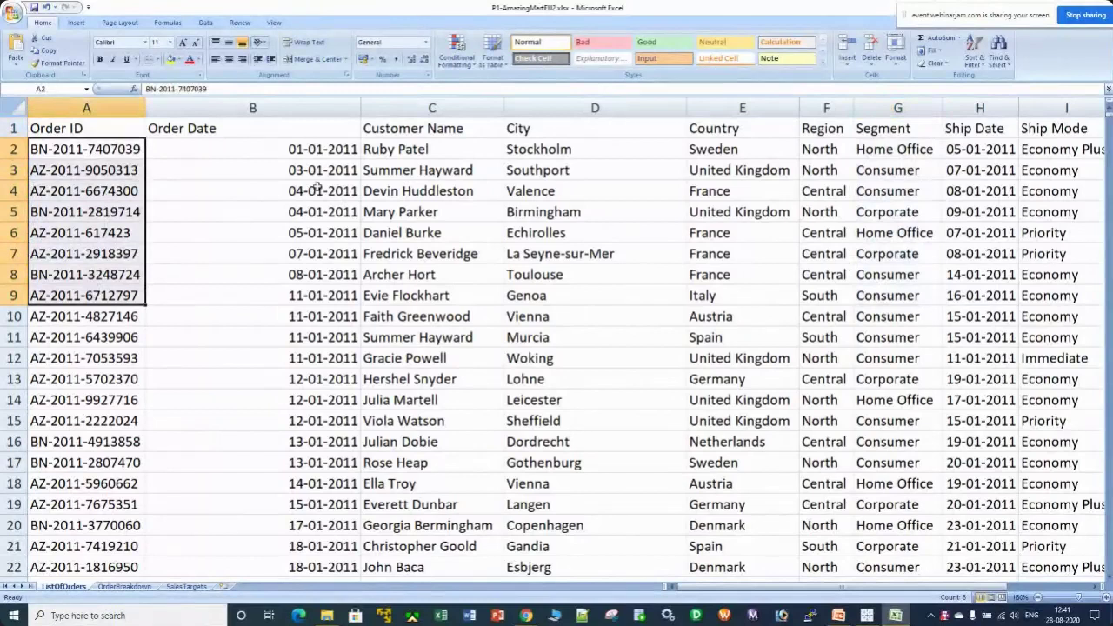
{"action": "left_click_drag", "start_coordinate": [297, 148], "coordinate": [297, 338]}
{"action": "left_click_drag", "start_coordinate": [432, 149], "coordinate": [432, 421]}
{"action": "left_click_drag", "start_coordinate": [551, 151], "coordinate": [539, 379]}
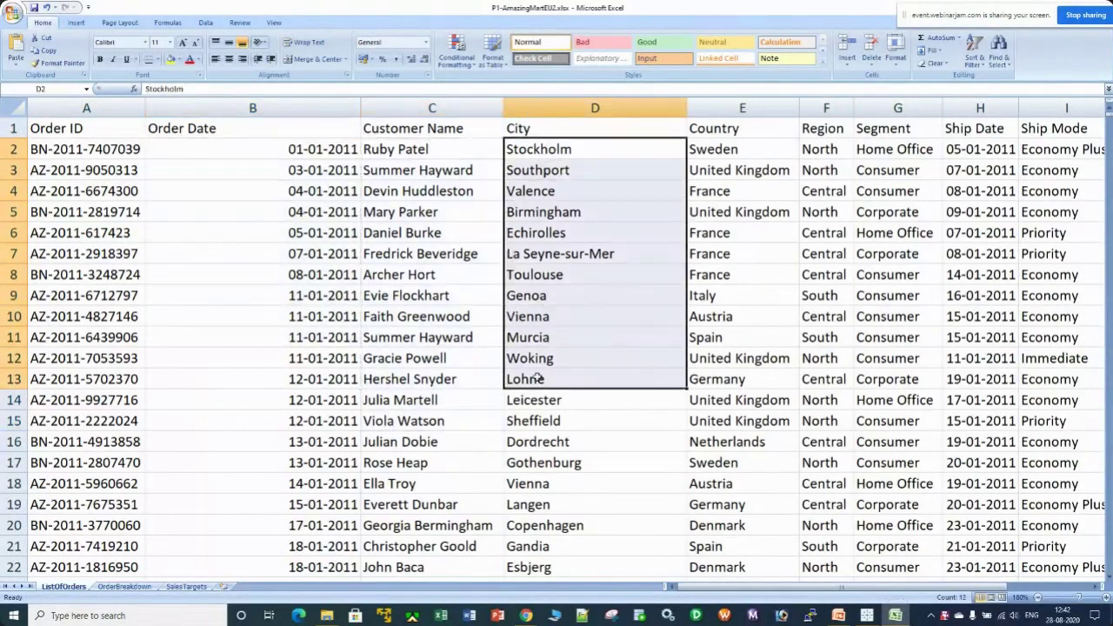
{"action": "left_click_drag", "start_coordinate": [729, 148], "coordinate": [725, 266]}
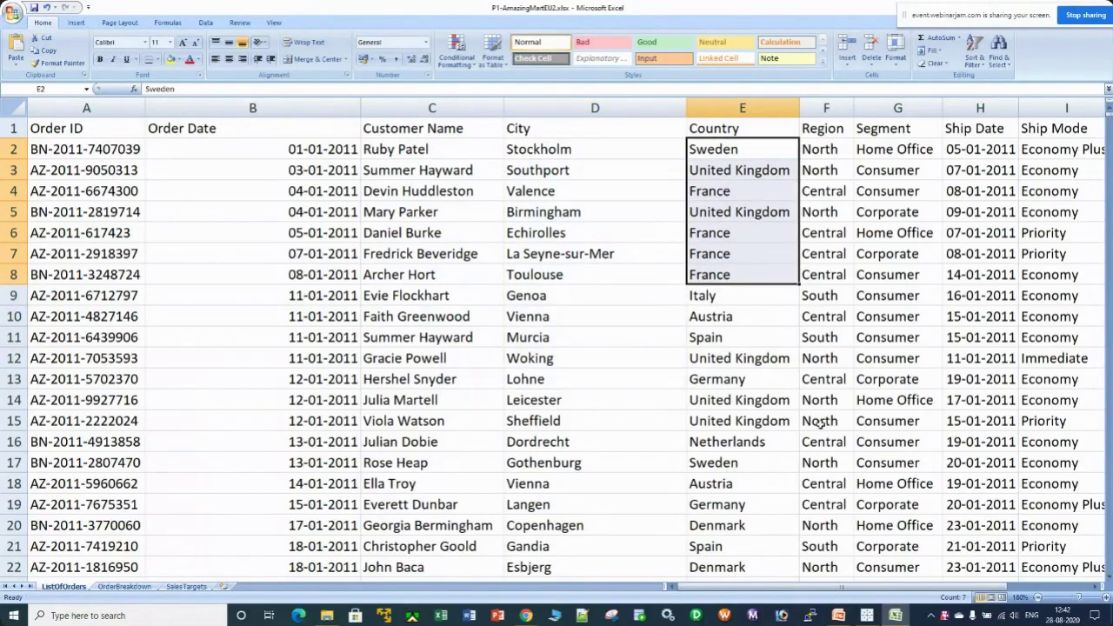
{"action": "left_click_drag", "start_coordinate": [826, 190], "coordinate": [826, 379]}
{"action": "left_click_drag", "start_coordinate": [751, 588], "coordinate": [201, 542]}
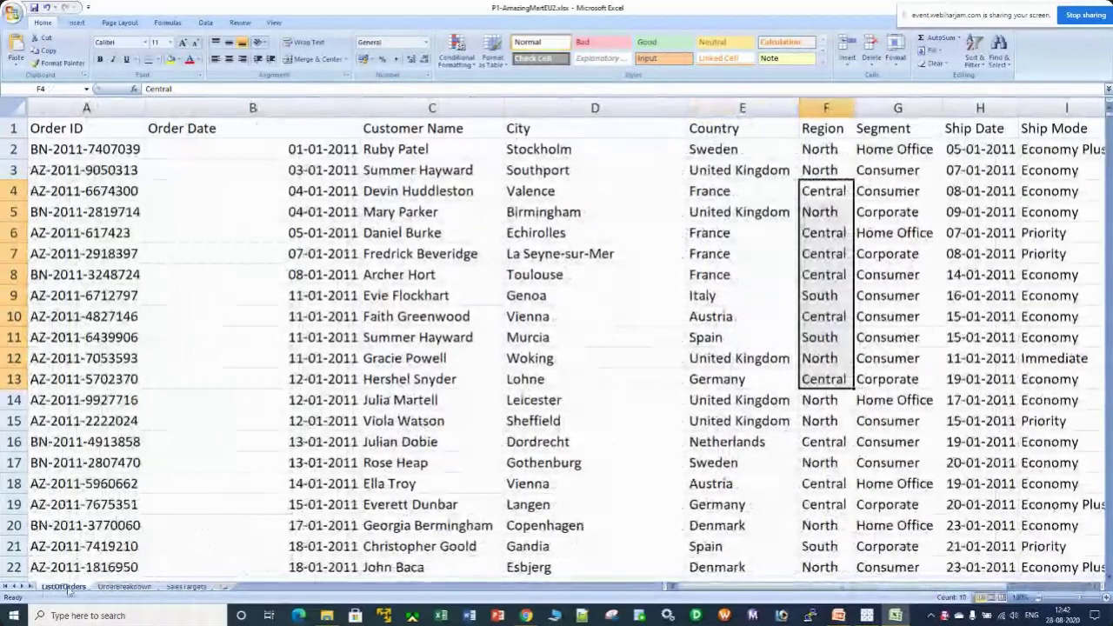
Show the OrderBreakdown sheet enlarged to 180%.
{"action": "left_click", "coordinate": [124, 588]}
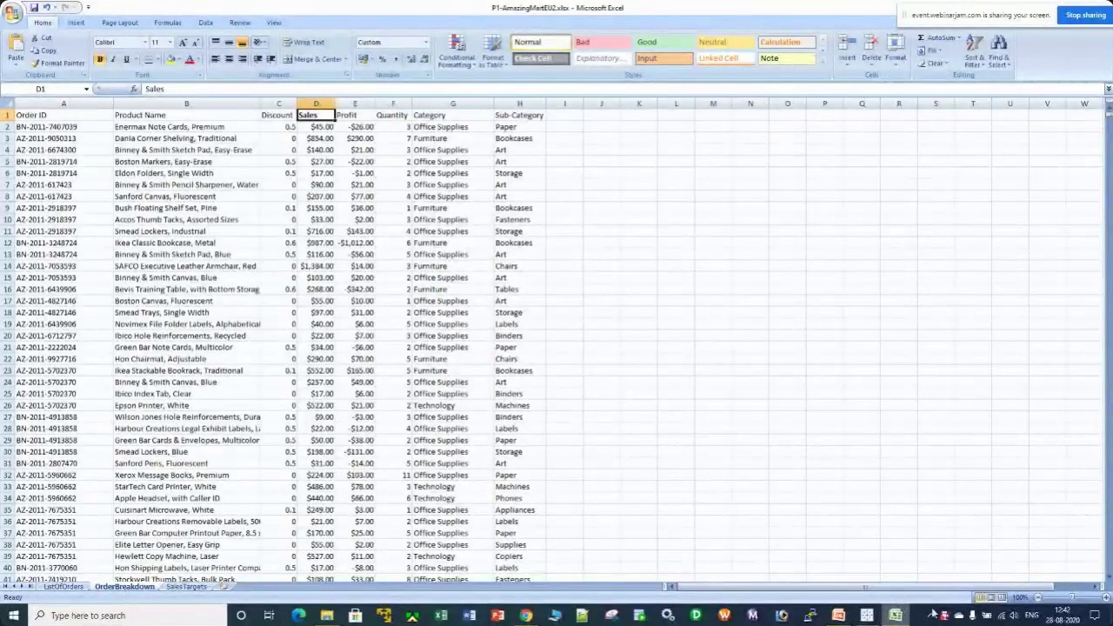
{"action": "left_click", "coordinate": [1107, 598]}
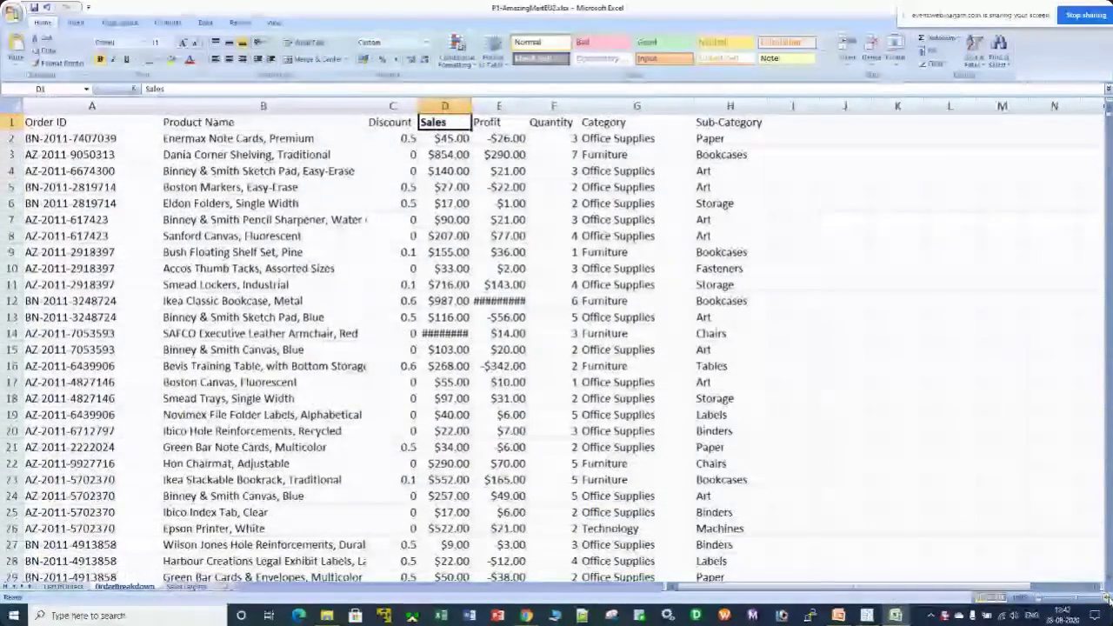
{"action": "left_click", "coordinate": [1107, 600]}
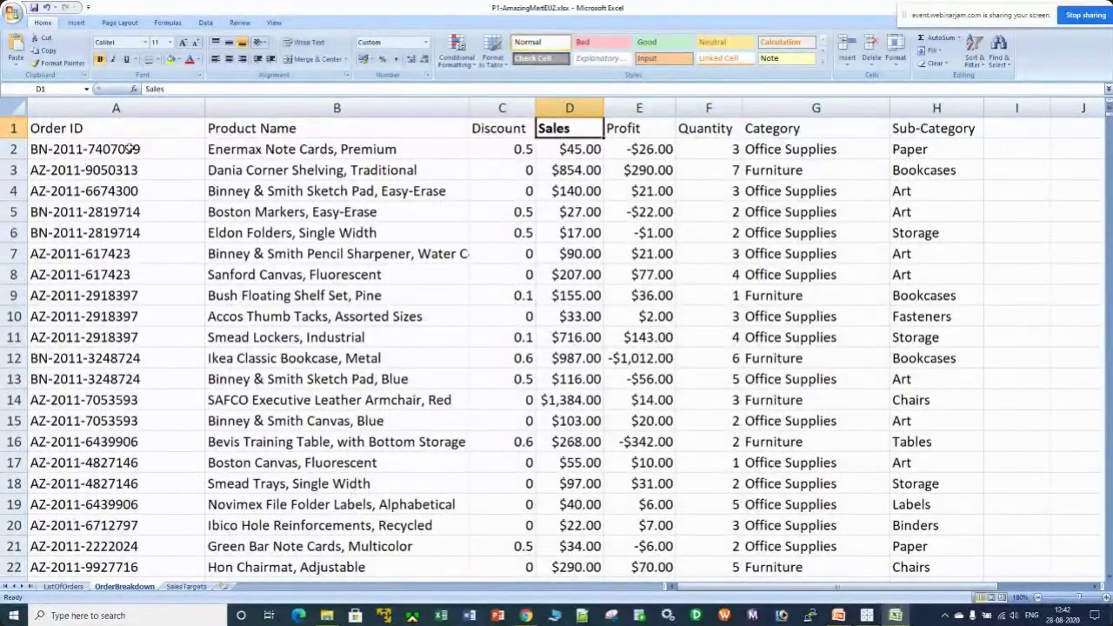
Examine the Order ID, Product Name, Sales, Profit and Discount columns of the OrderBreakdown sheet.
{"action": "left_click_drag", "start_coordinate": [133, 145], "coordinate": [127, 344]}
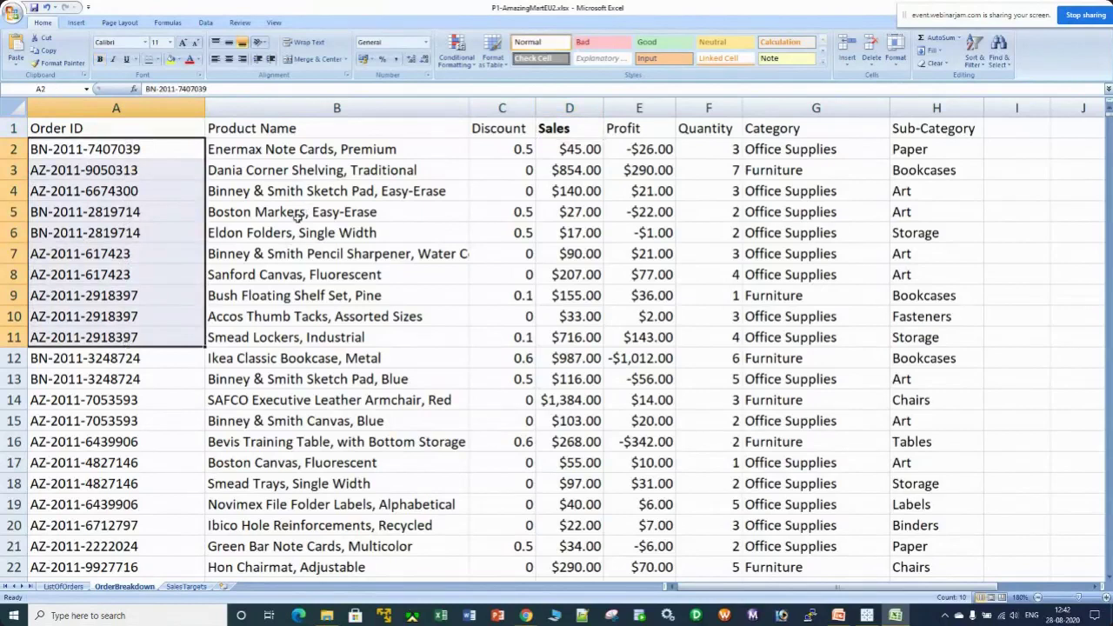
{"action": "left_click_drag", "start_coordinate": [291, 149], "coordinate": [311, 394]}
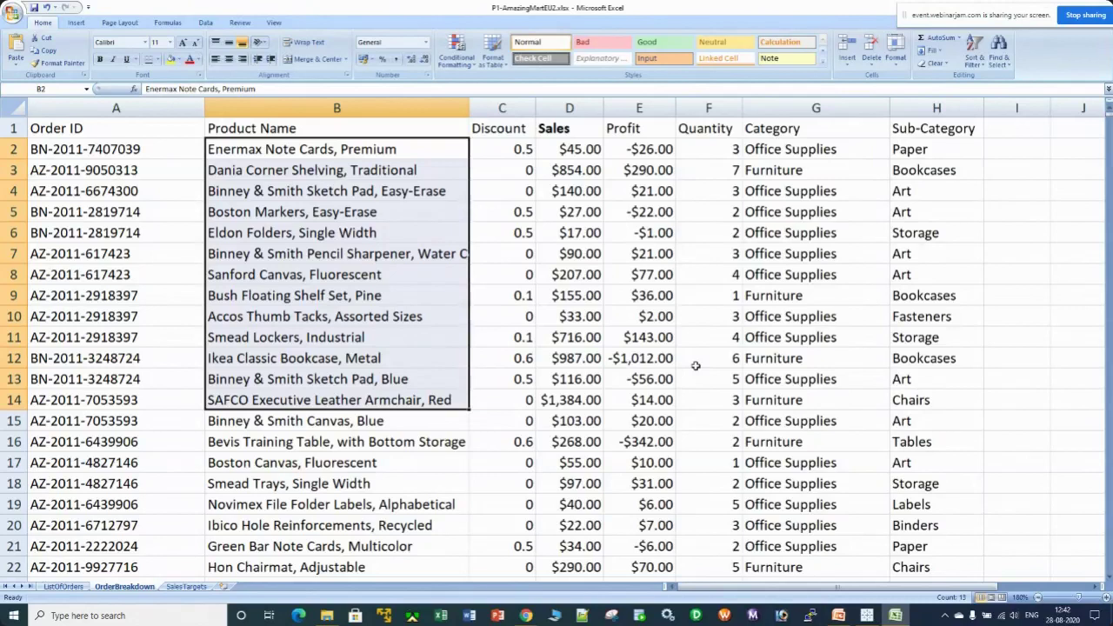
{"action": "left_click_drag", "start_coordinate": [570, 148], "coordinate": [570, 253]}
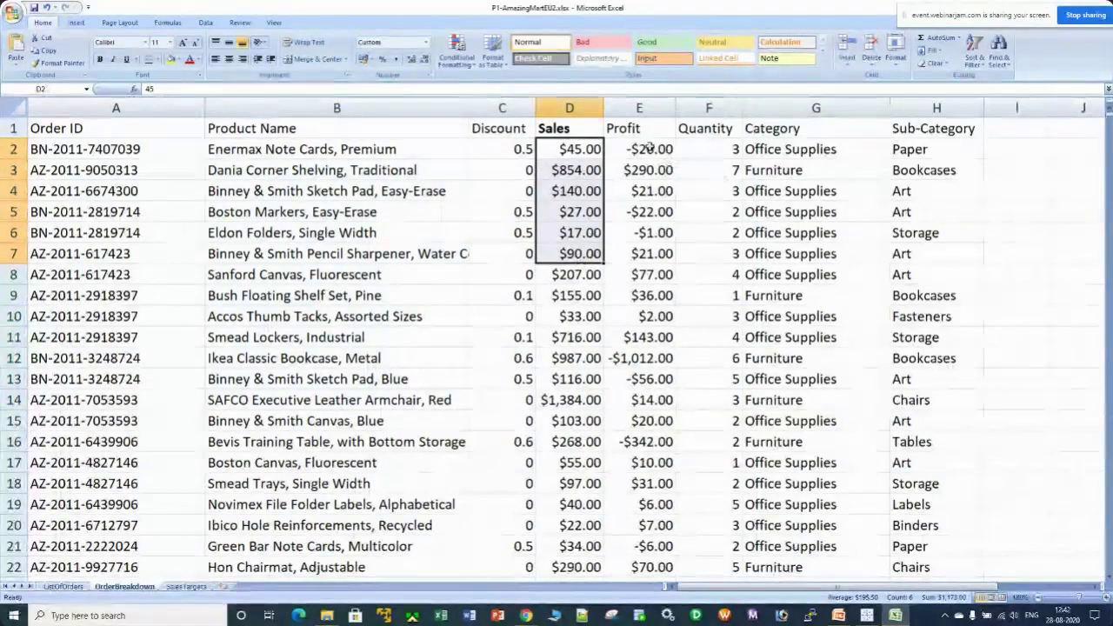
{"action": "left_click_drag", "start_coordinate": [631, 149], "coordinate": [626, 308]}
{"action": "left_click_drag", "start_coordinate": [510, 149], "coordinate": [502, 421]}
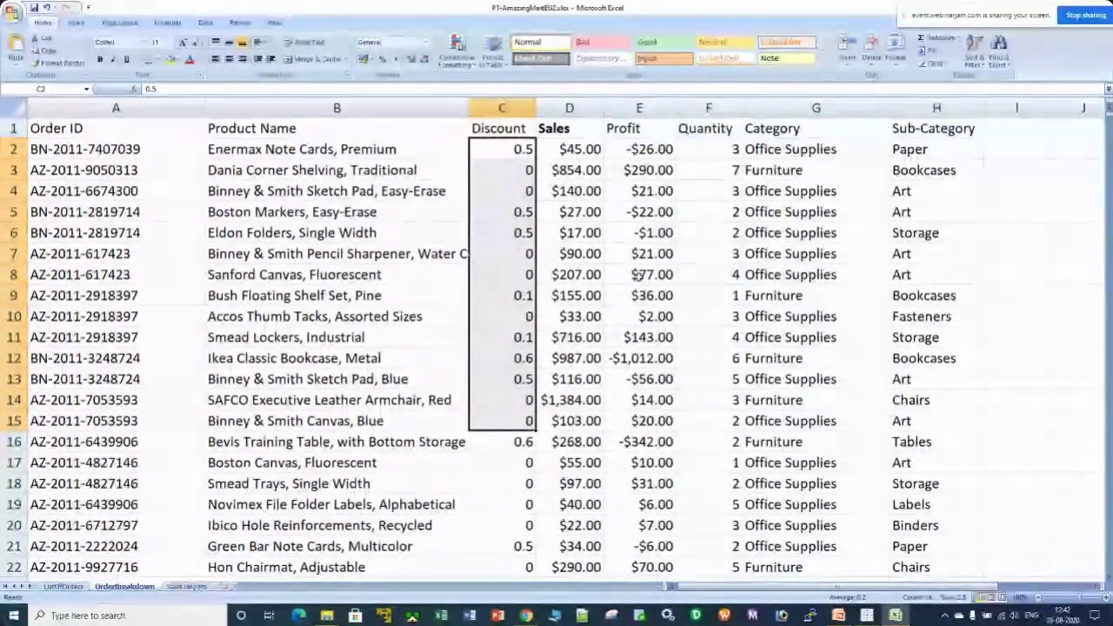
{"action": "left_click", "coordinate": [598, 152]}
{"action": "left_click", "coordinate": [647, 153]}
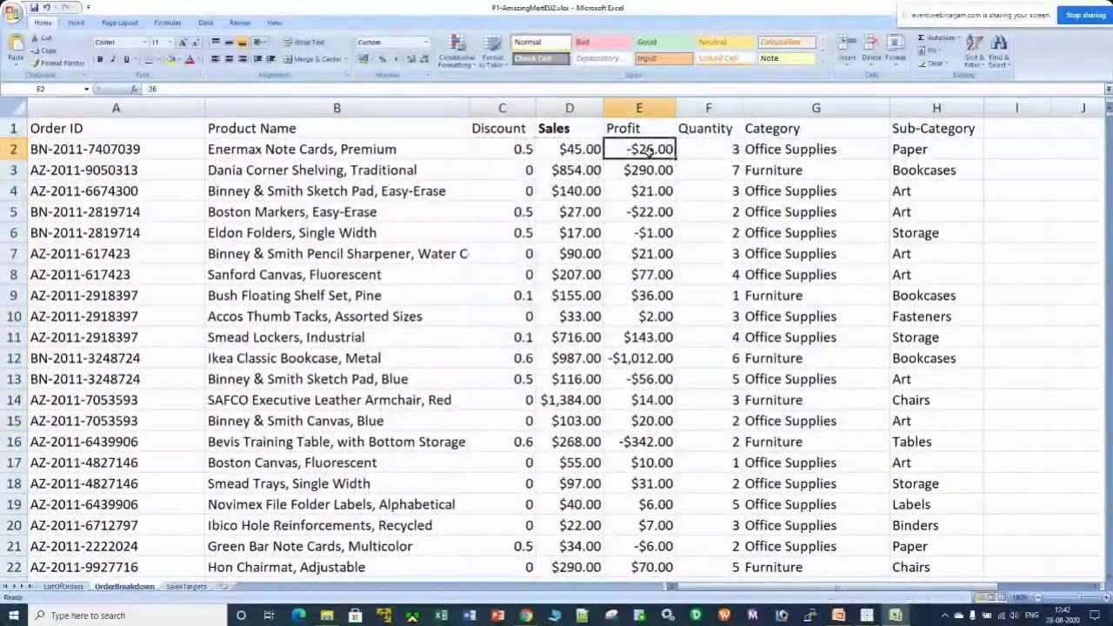
{"action": "left_click", "coordinate": [523, 151]}
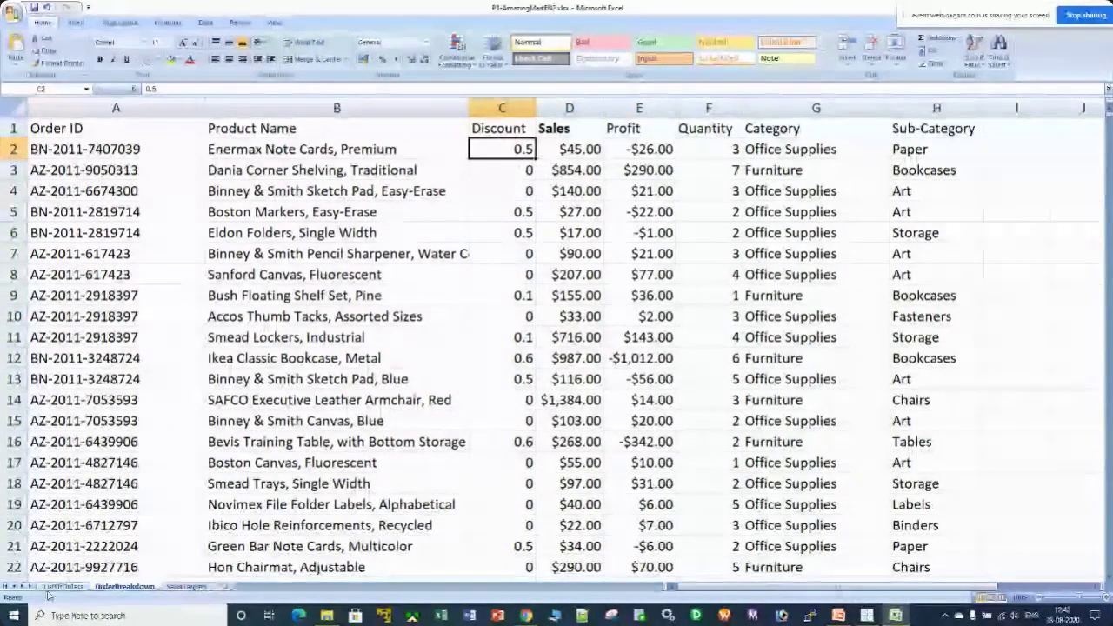
Compare the ListOfOrders and OrderBreakdown sheets, and review the Order ID entries in rows 2 to 17 of ListOfOrders.
{"action": "left_click", "coordinate": [83, 587]}
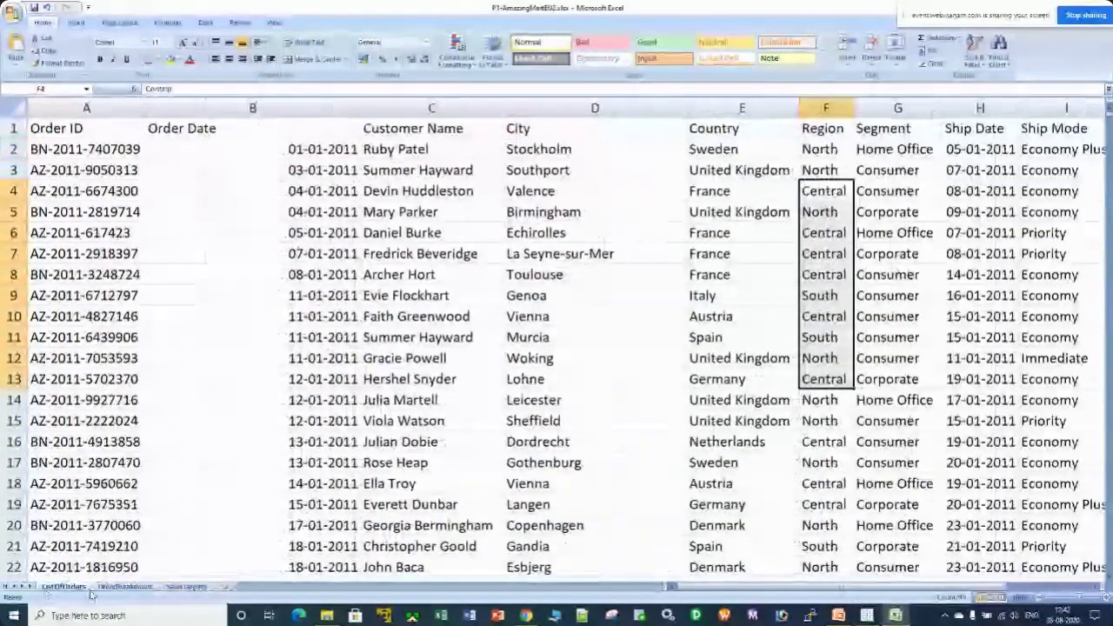
{"action": "key", "text": "ctrl+Page_Down"}
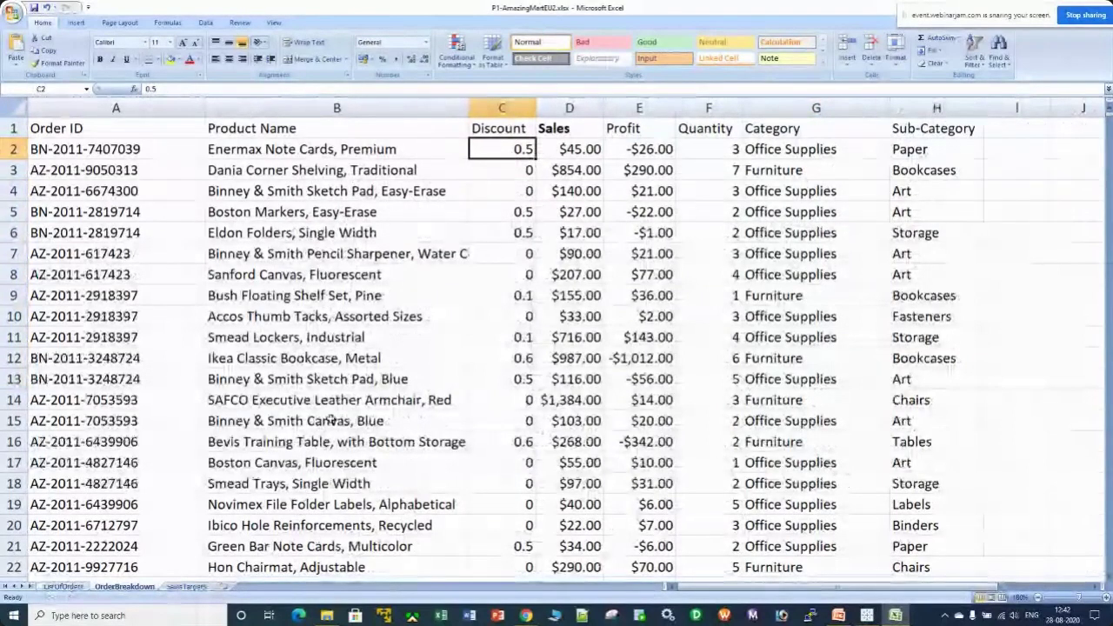
{"action": "left_click", "coordinate": [70, 588]}
{"action": "left_click_drag", "start_coordinate": [99, 149], "coordinate": [96, 274]}
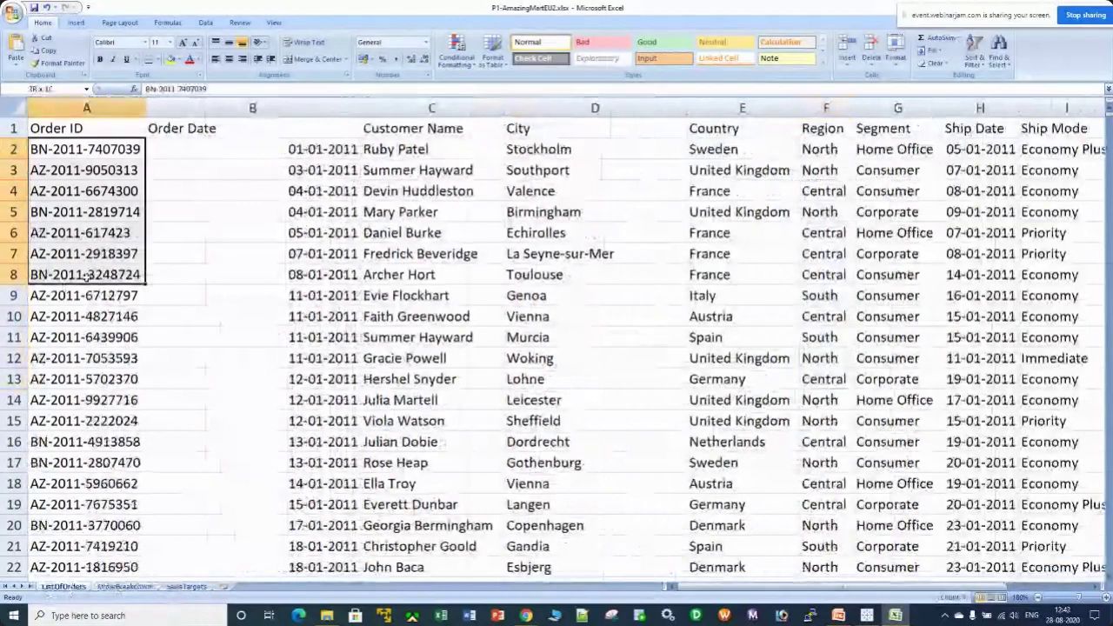
{"action": "left_click", "coordinate": [249, 259]}
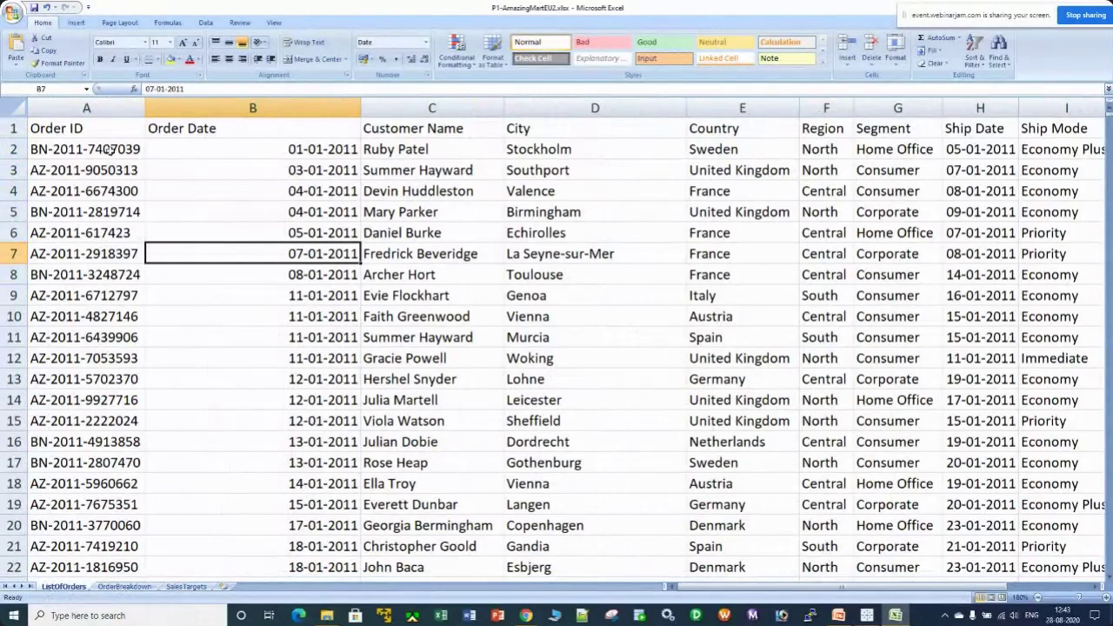
{"action": "left_click_drag", "start_coordinate": [98, 150], "coordinate": [113, 459]}
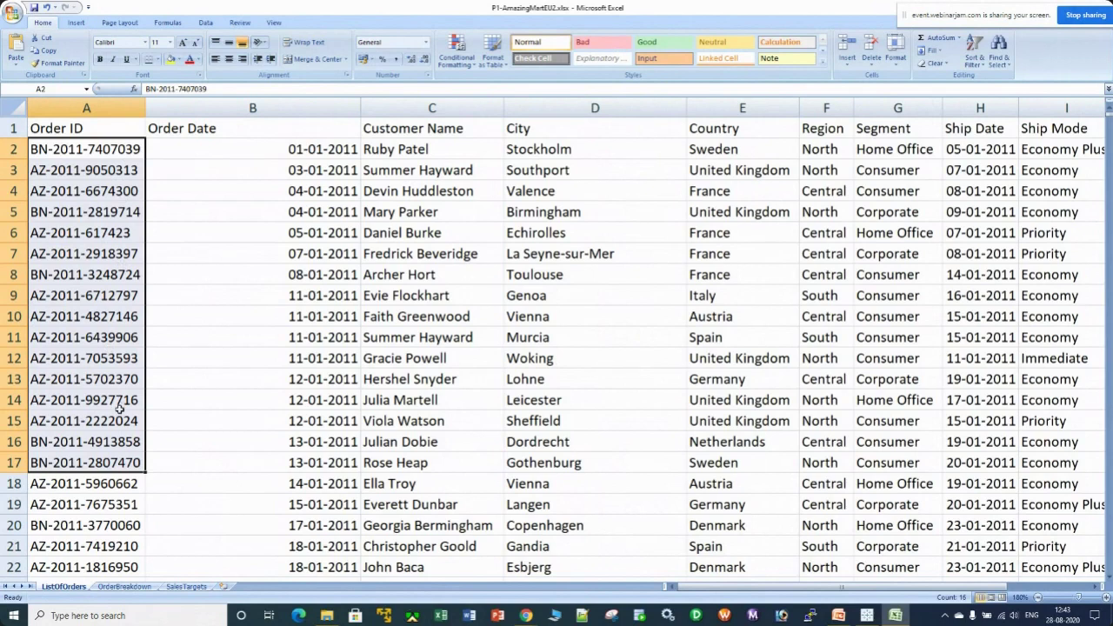
Highlight the repeated Order ID in cells A9:A11 of the OrderBreakdown sheet with a yellow fill.
{"action": "left_click", "coordinate": [121, 587]}
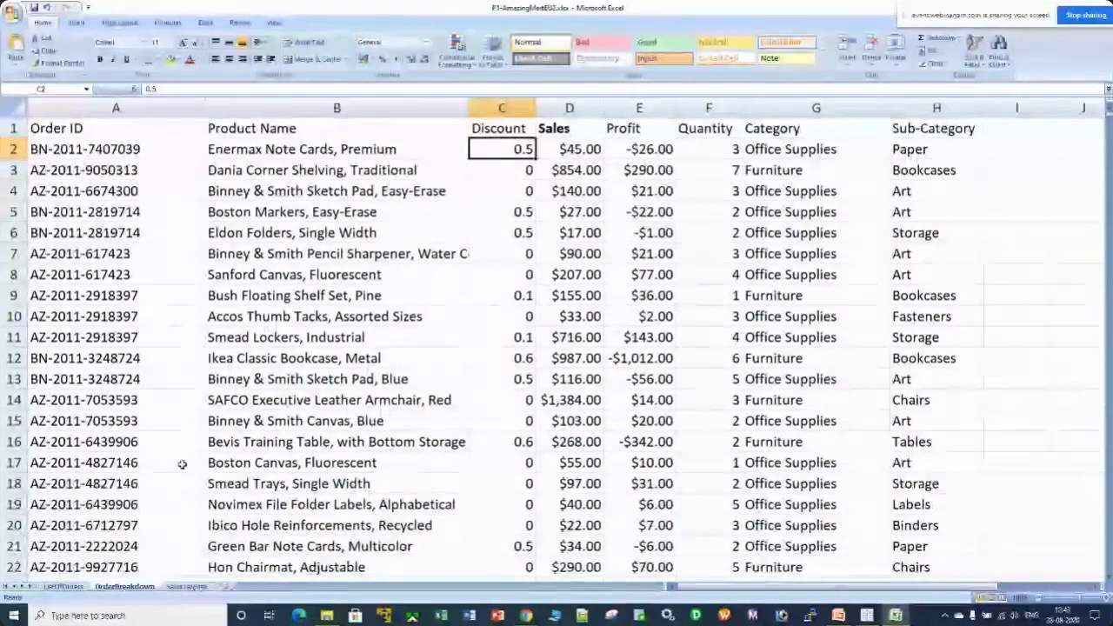
{"action": "left_click_drag", "start_coordinate": [132, 297], "coordinate": [132, 329]}
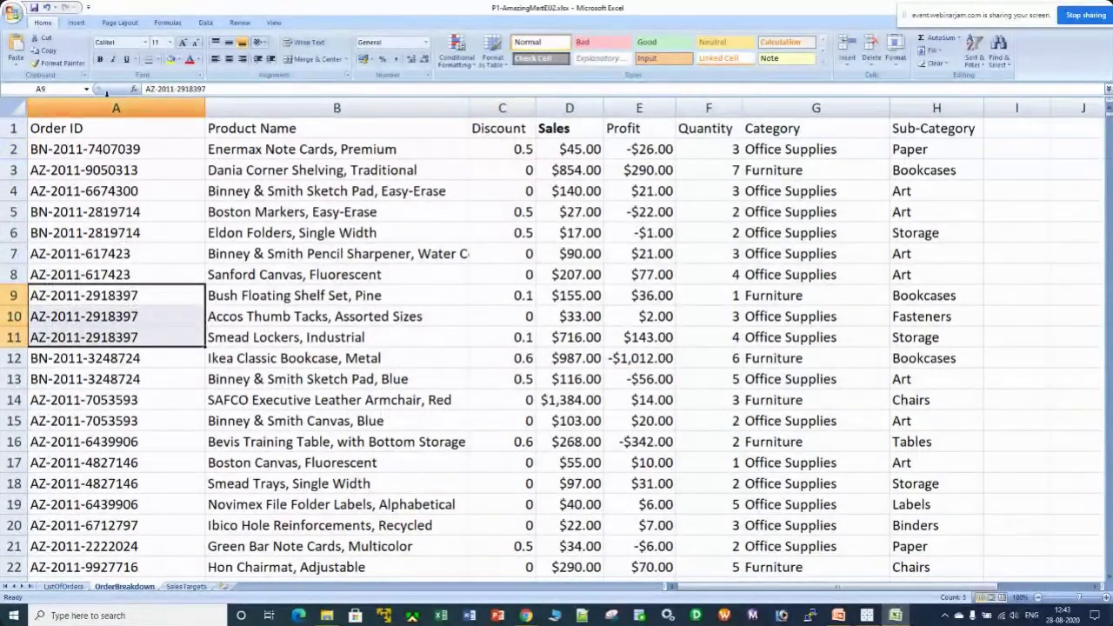
{"action": "left_click", "coordinate": [170, 58]}
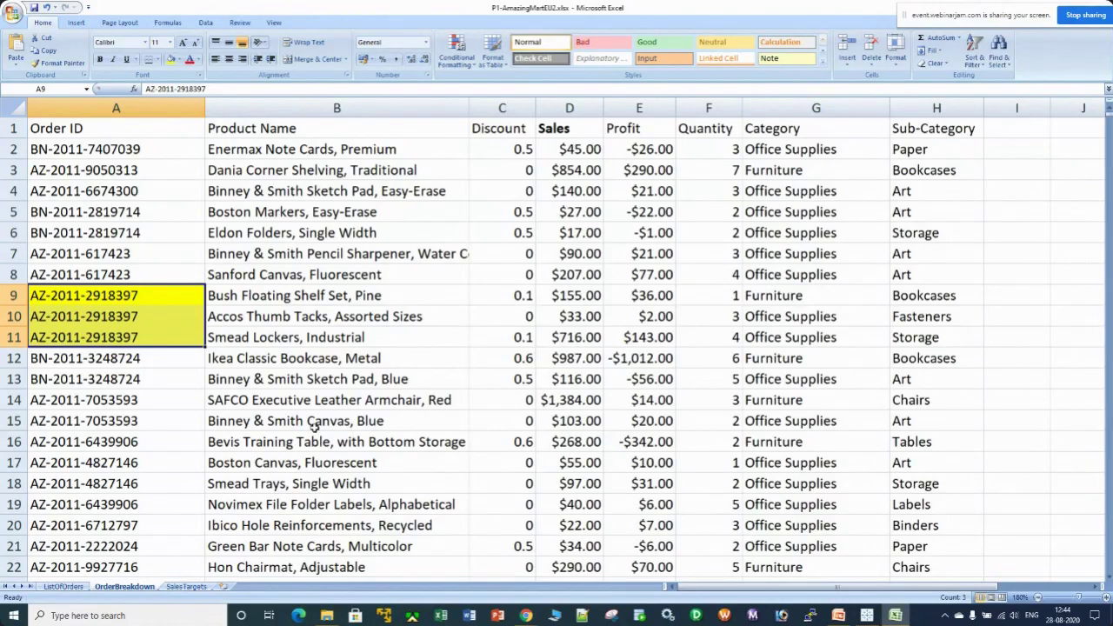
Move the screen-sharing bar aside and close the P1-AmazingMartEU2 workbook.
{"action": "left_click_drag", "start_coordinate": [1008, 15], "coordinate": [318, 56]}
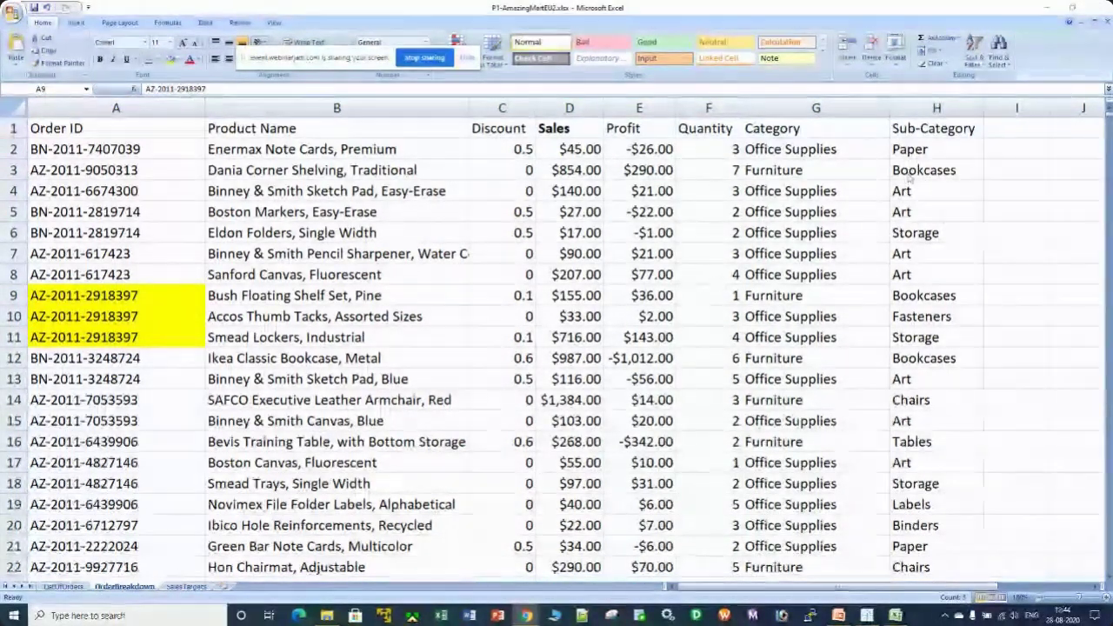
{"action": "left_click", "coordinate": [1095, 7]}
{"action": "left_click", "coordinate": [558, 337]}
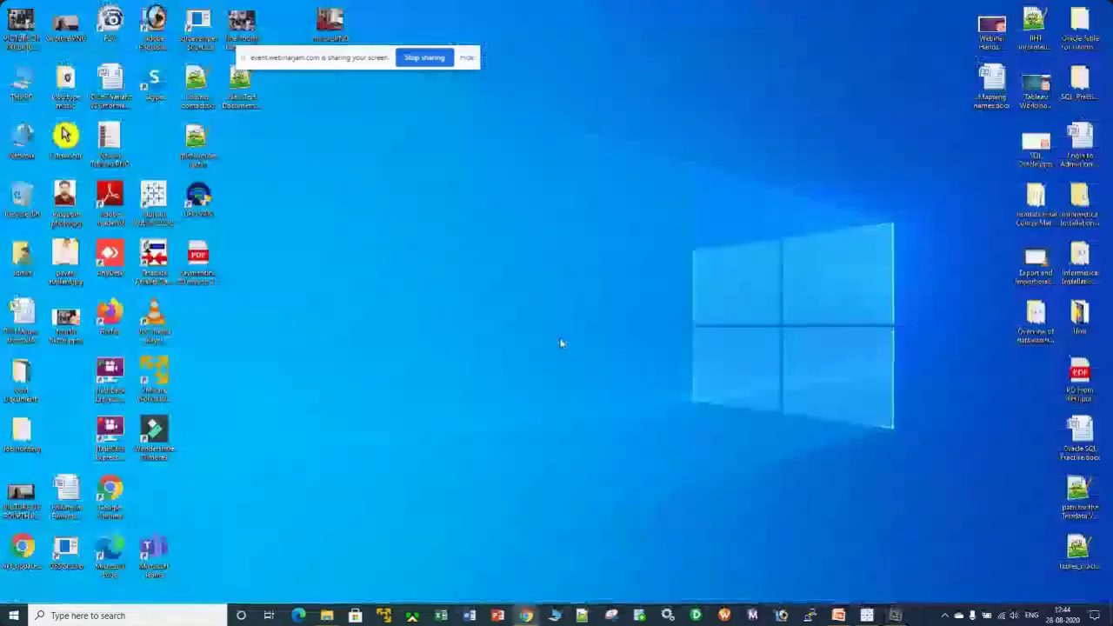
Switch to Tableau Public and connect to the P1-AmazingMartEU2 Excel workbook from the Module 11 maps and dashboard folder.
{"action": "left_click", "coordinate": [867, 616]}
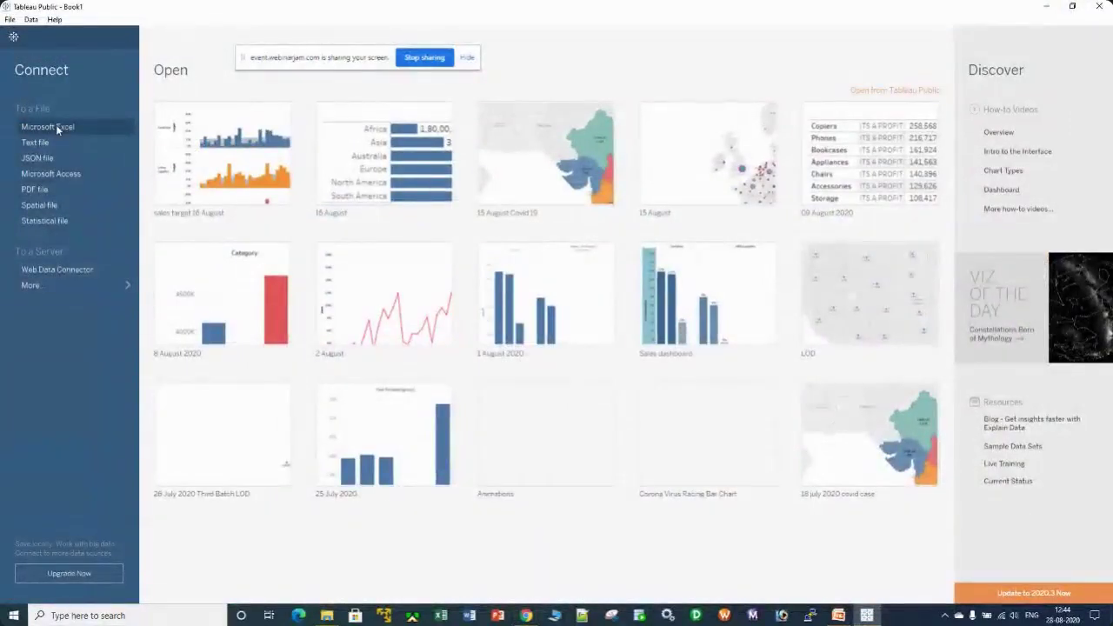
{"action": "left_click_drag", "start_coordinate": [325, 57], "coordinate": [967, 14]}
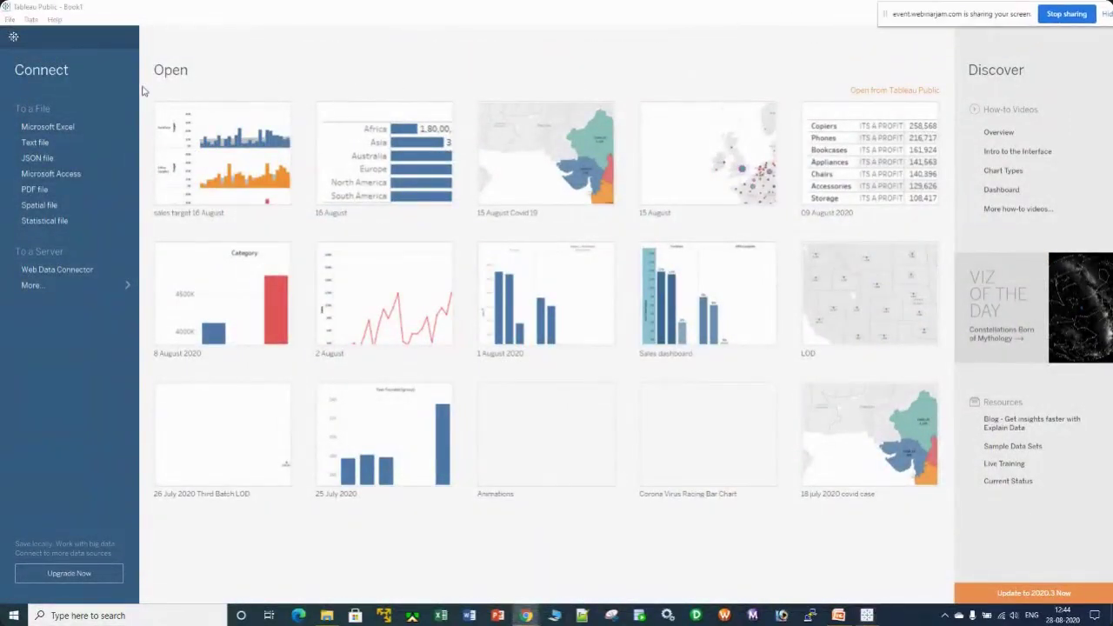
{"action": "left_click", "coordinate": [54, 126]}
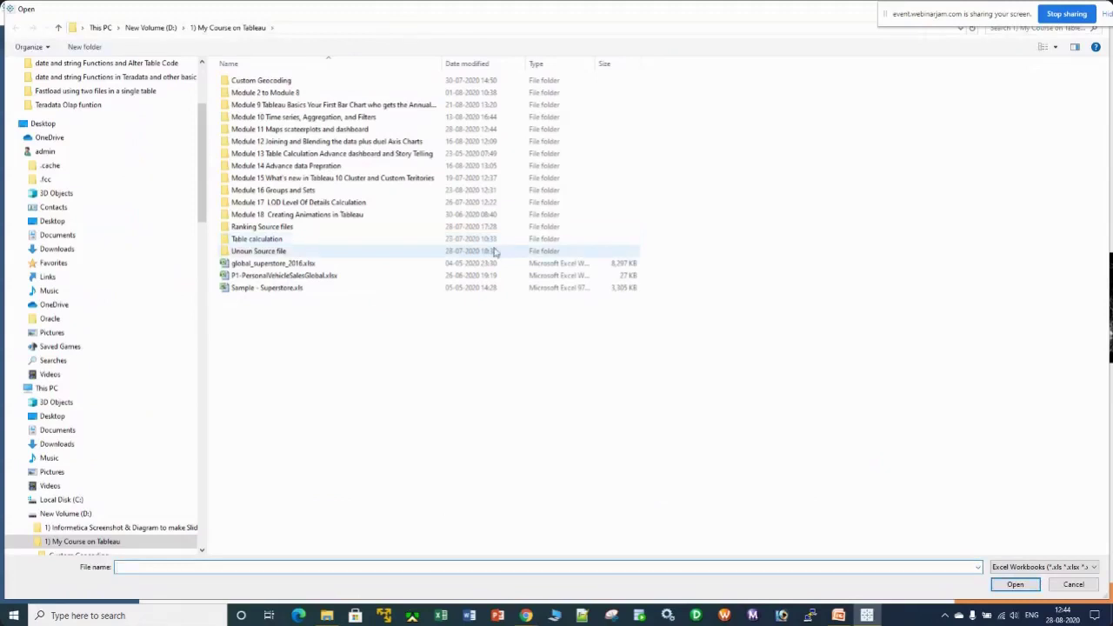
{"action": "double_click", "coordinate": [320, 131]}
{"action": "left_click", "coordinate": [272, 80]}
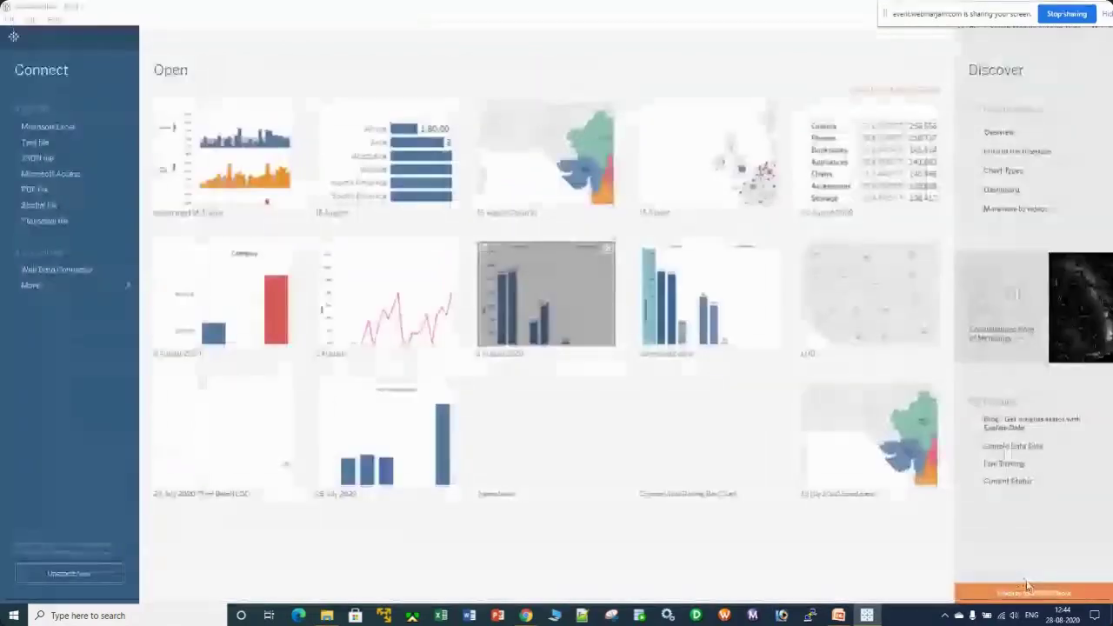
{"action": "left_click", "coordinate": [1015, 584]}
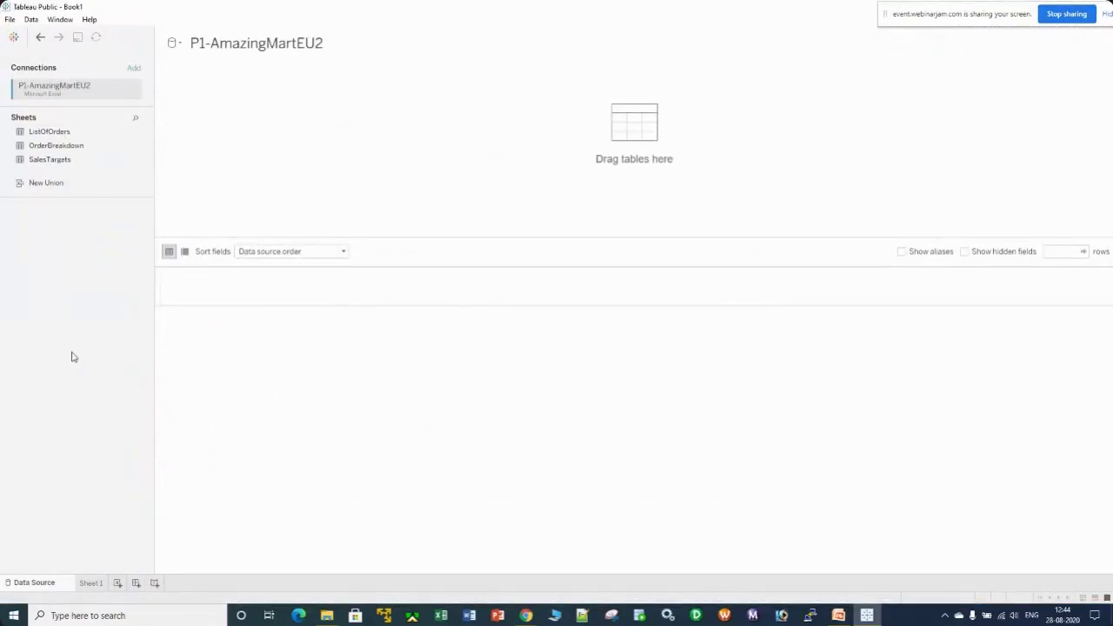
Magnify the screen to 150% with Magnifier and examine the workbook connection and its list of sheets.
{"action": "key", "text": "alt"}
{"action": "key", "text": "super+plus"}
{"action": "key", "text": "super+plus"}
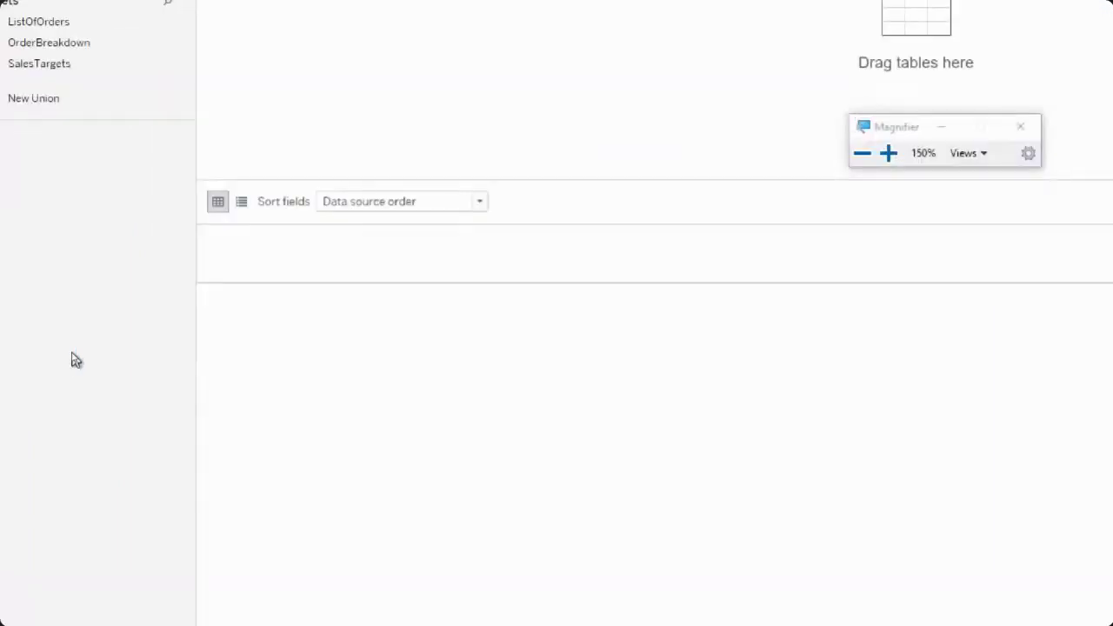
{"action": "left_click", "coordinate": [941, 127]}
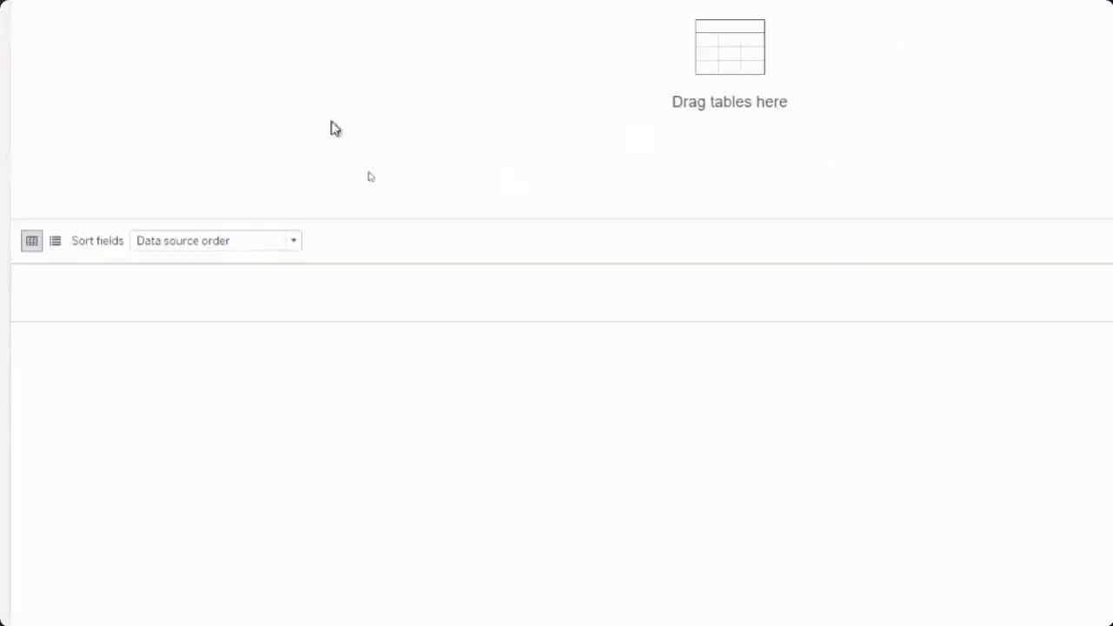
{"action": "key", "text": "super+minus"}
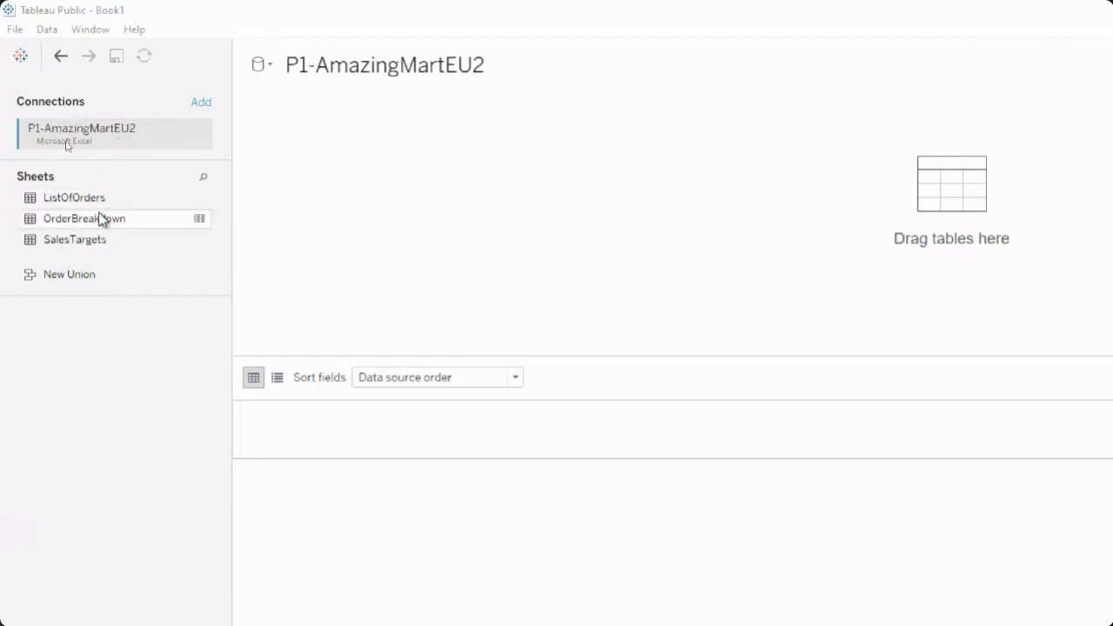
{"action": "left_click", "coordinate": [344, 180]}
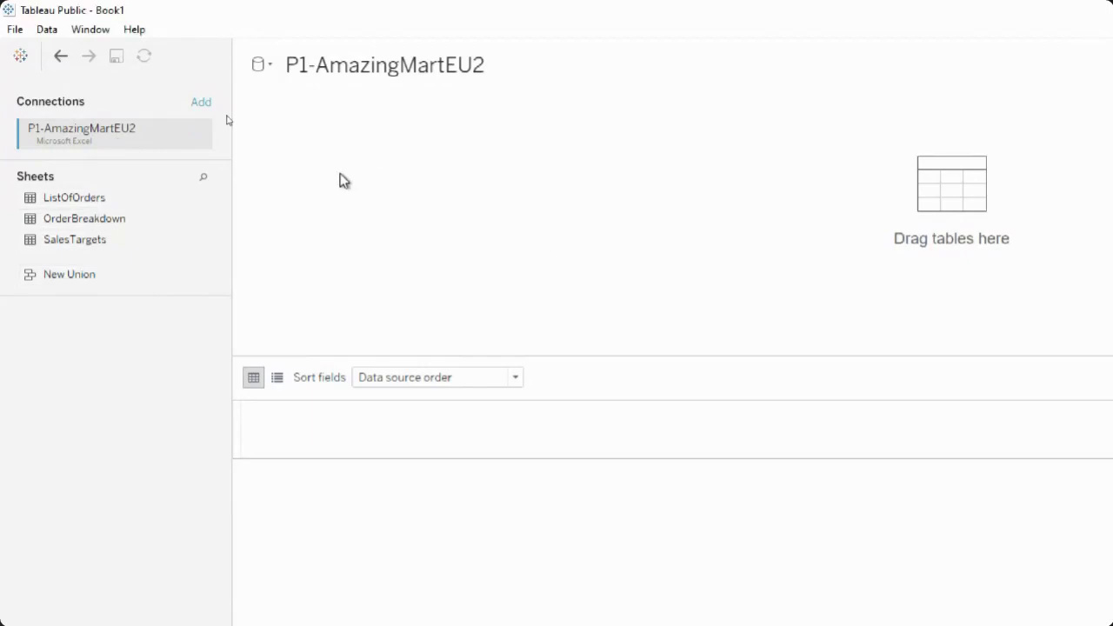